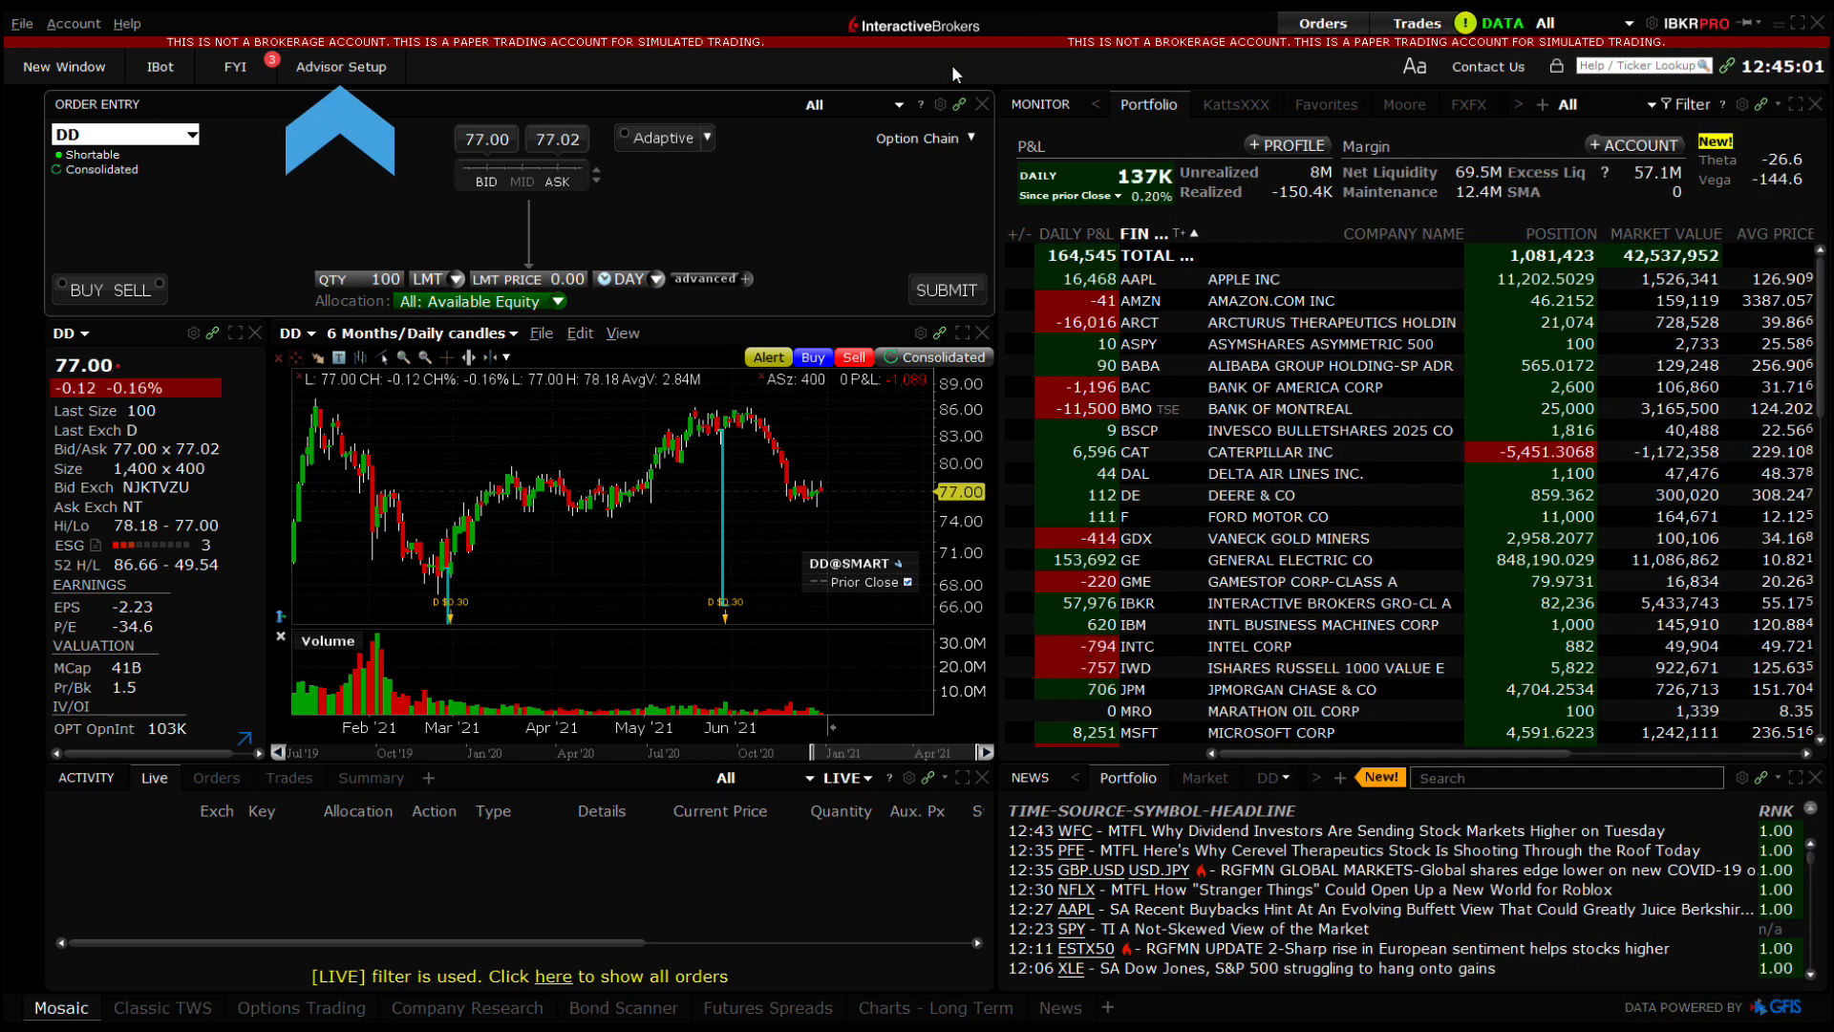
Open Advisor Setup and look through its Models, Groups, Presets and Accounts pages.
left_click(368, 66)
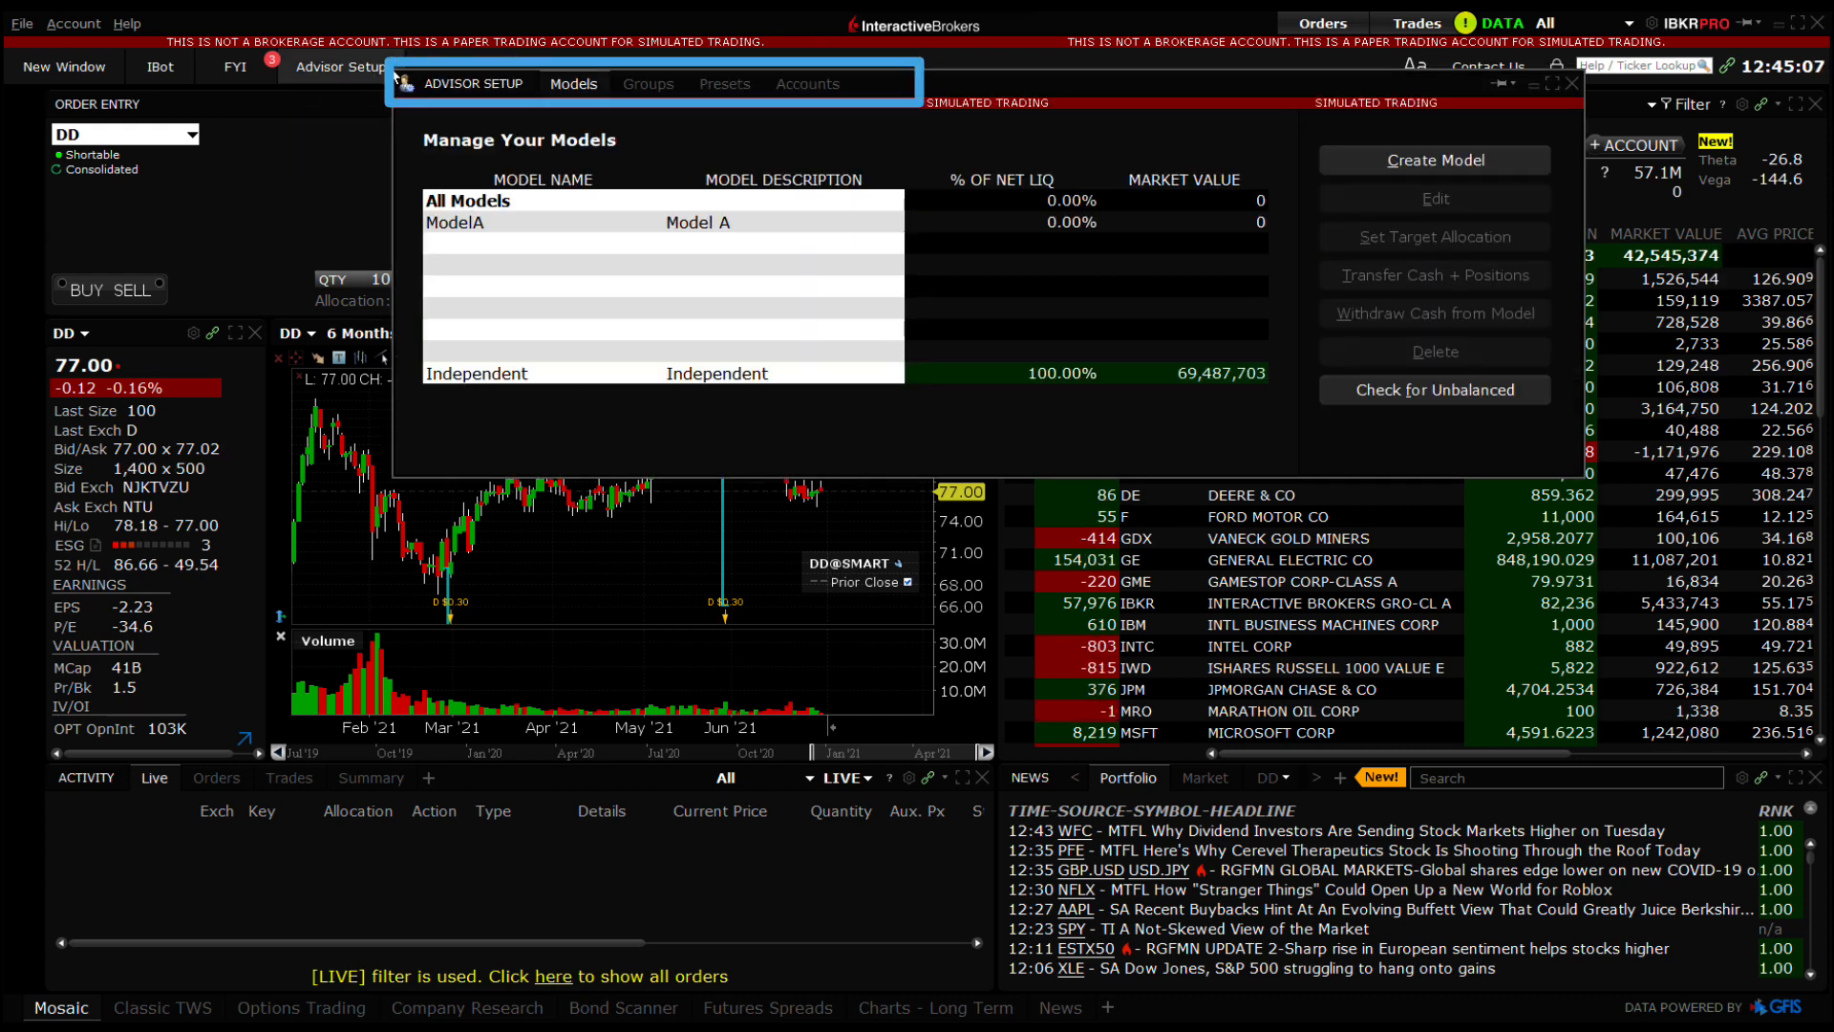
left_click(648, 85)
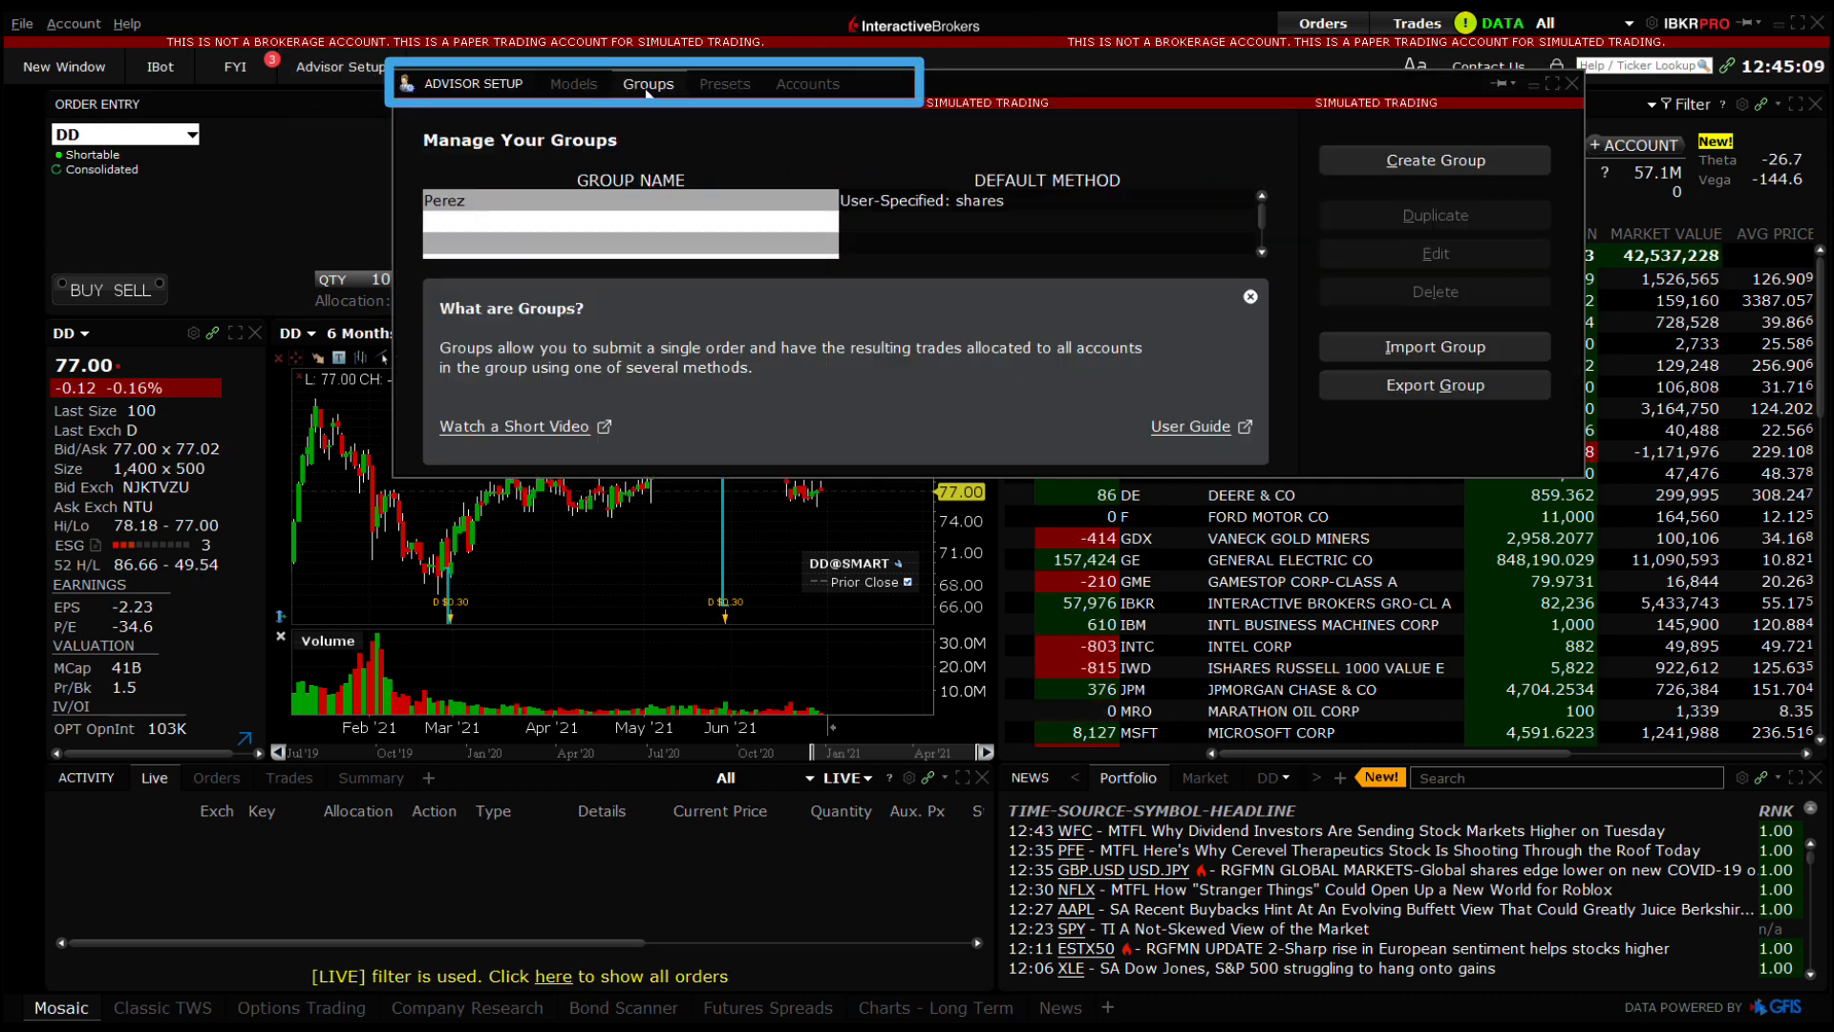
left_click(725, 84)
left_click(789, 86)
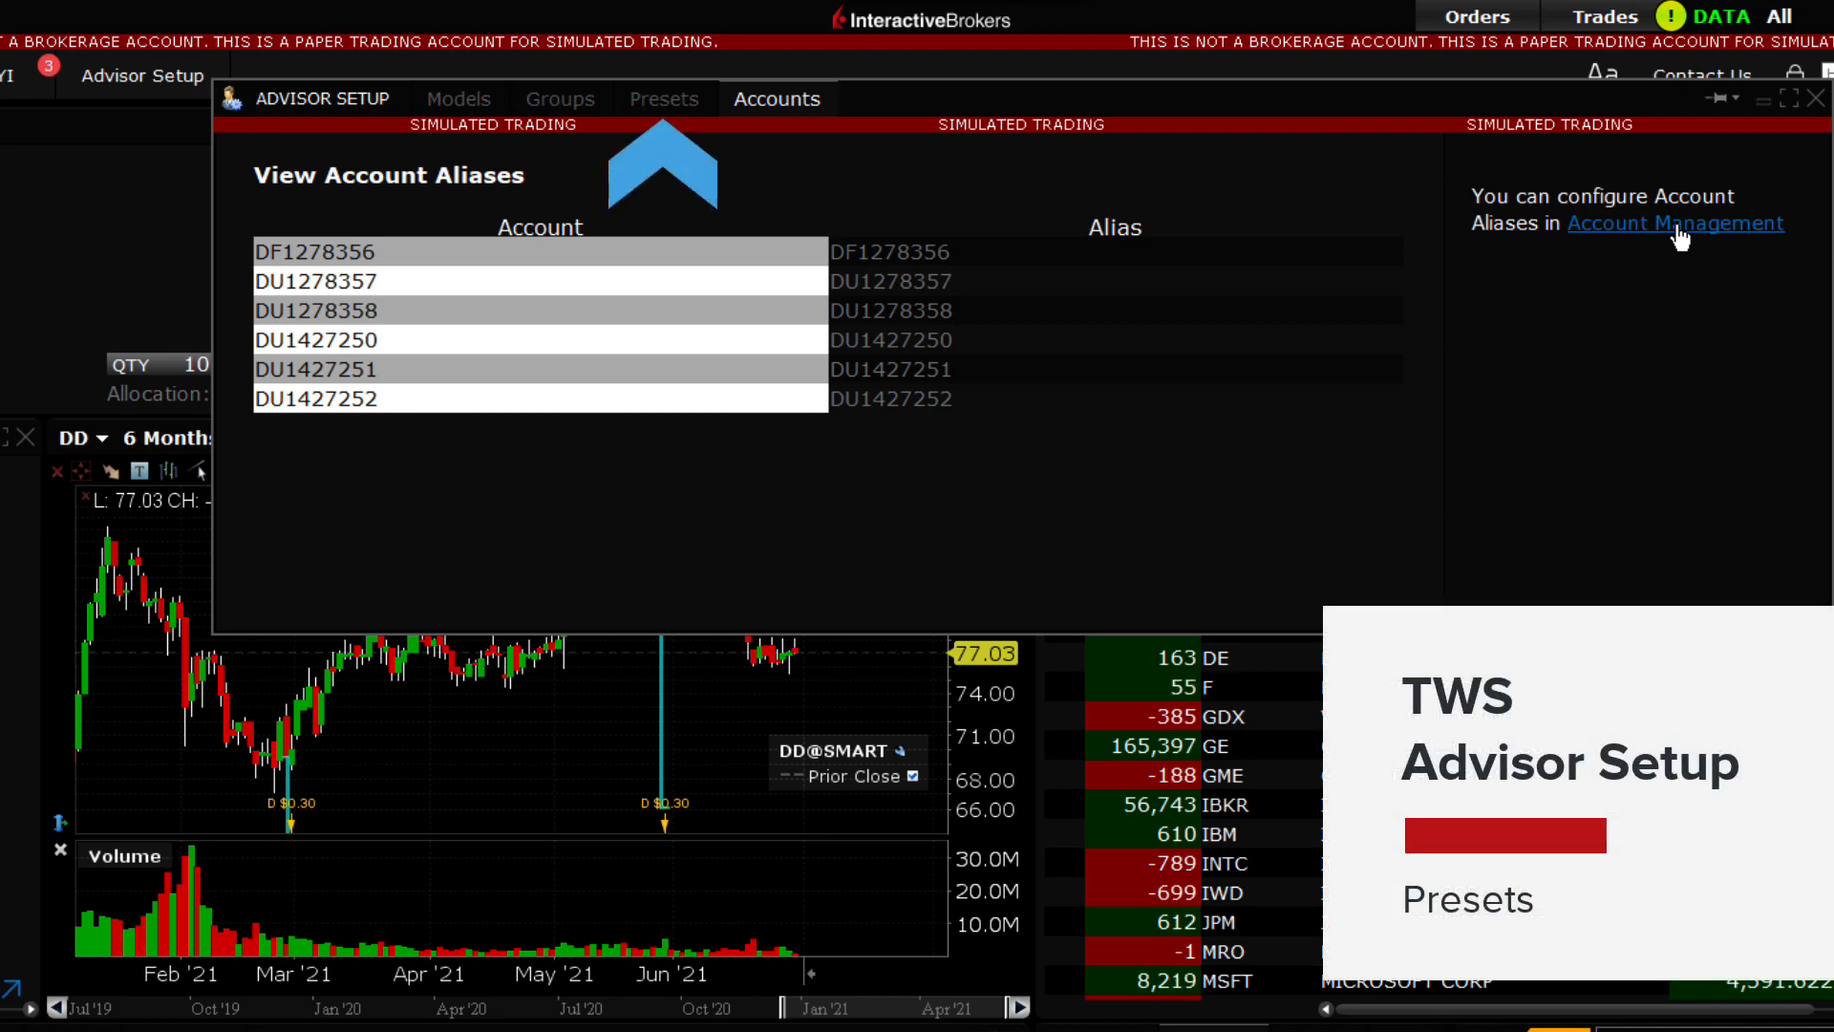
Examine the default allocation choices in the advisor presets, including the methods offered for all accounts.
left_click(663, 100)
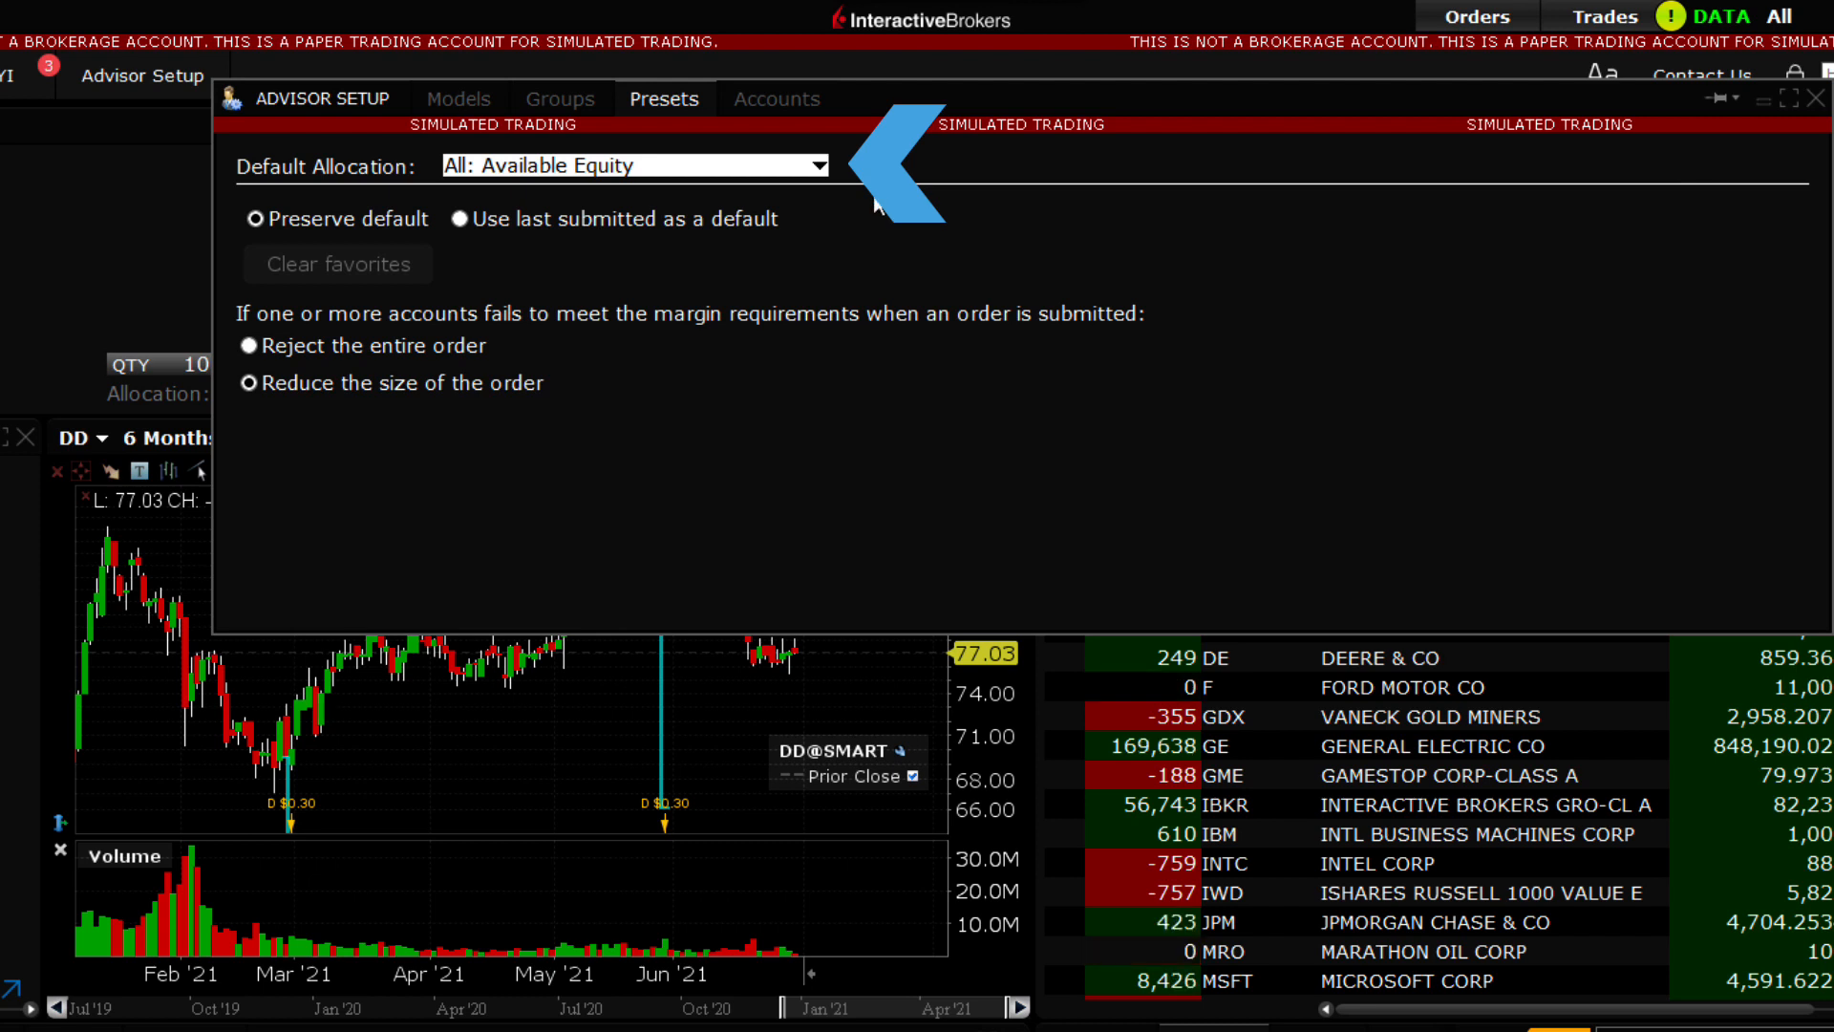
left_click(819, 166)
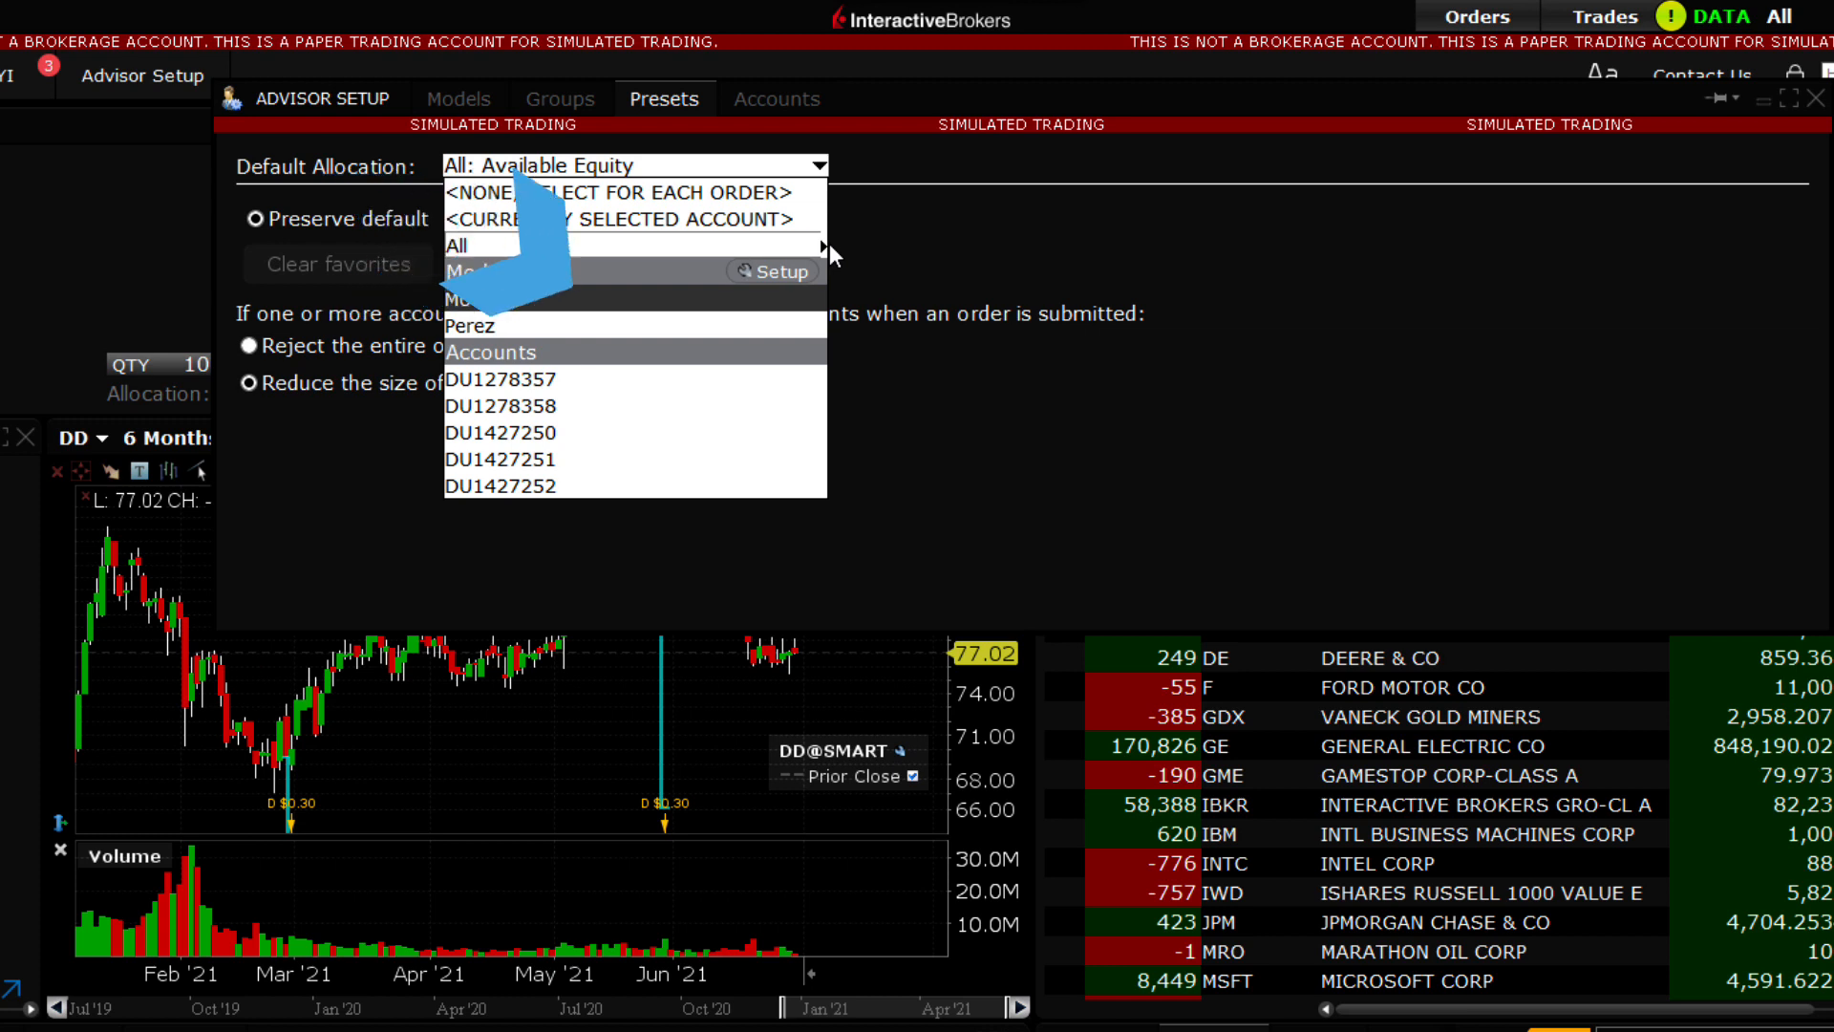
mouse_move(821, 251)
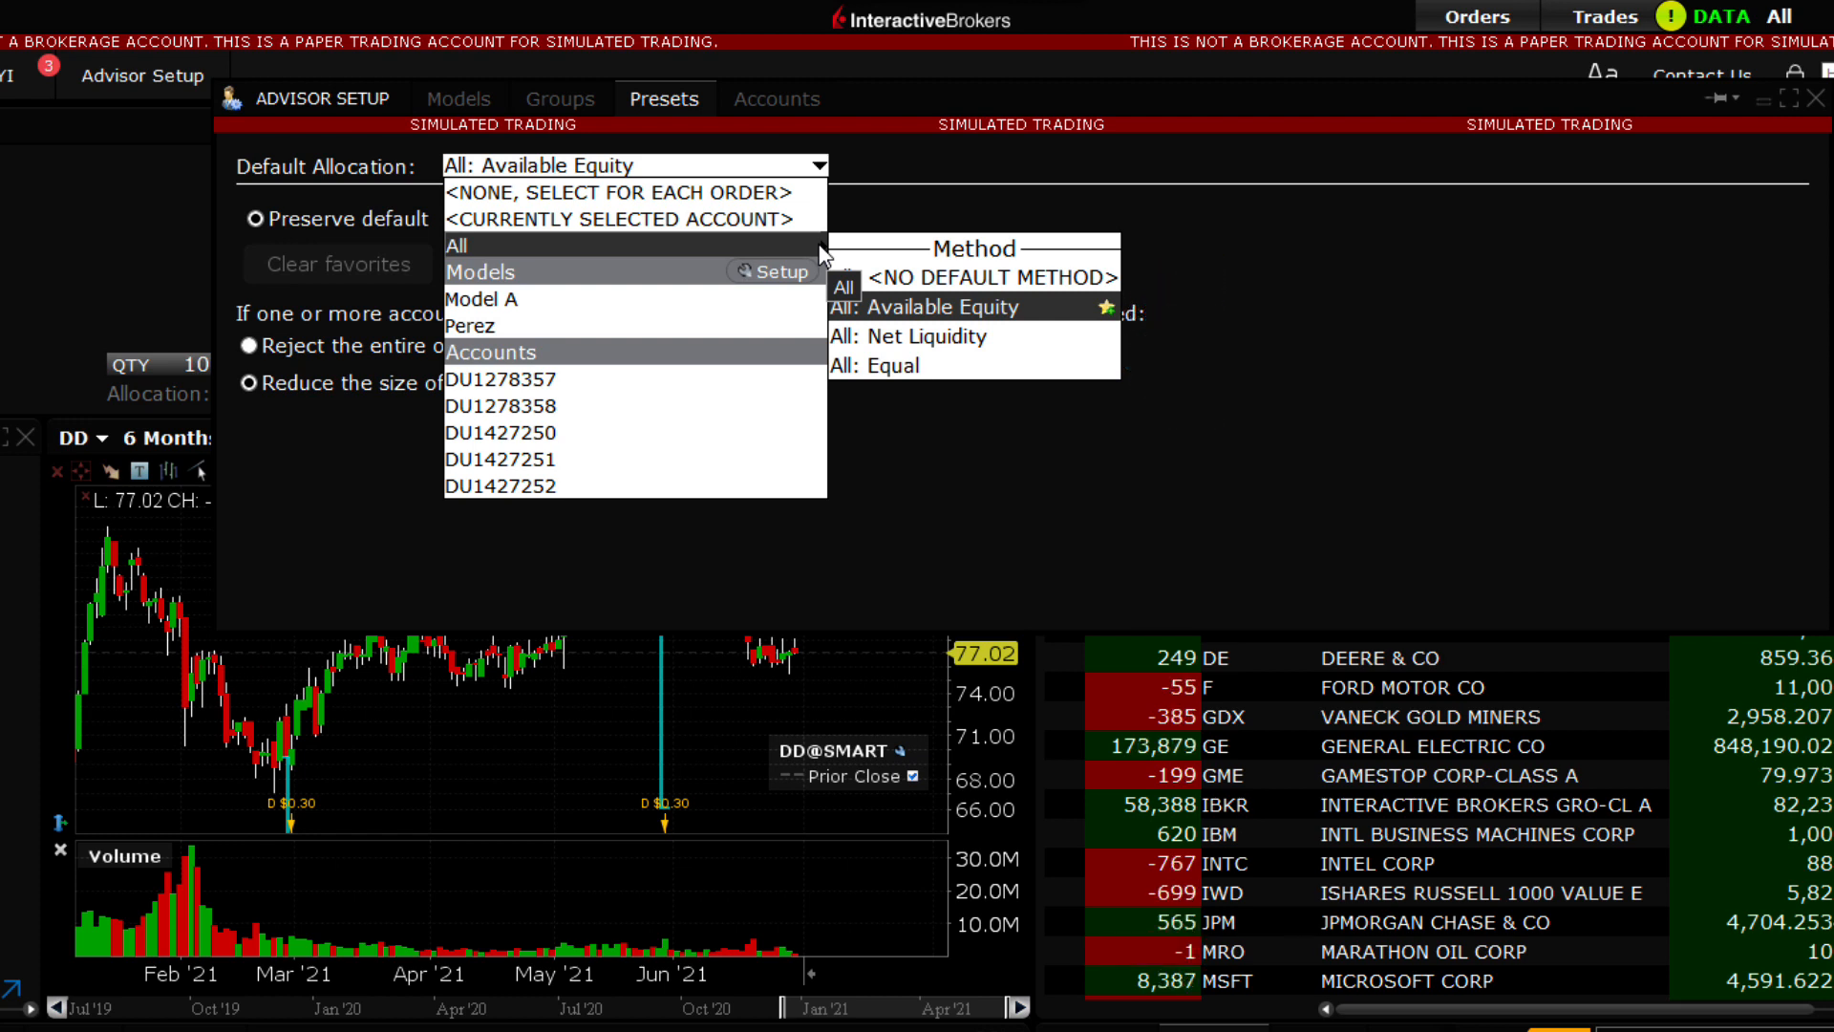
left_click(869, 205)
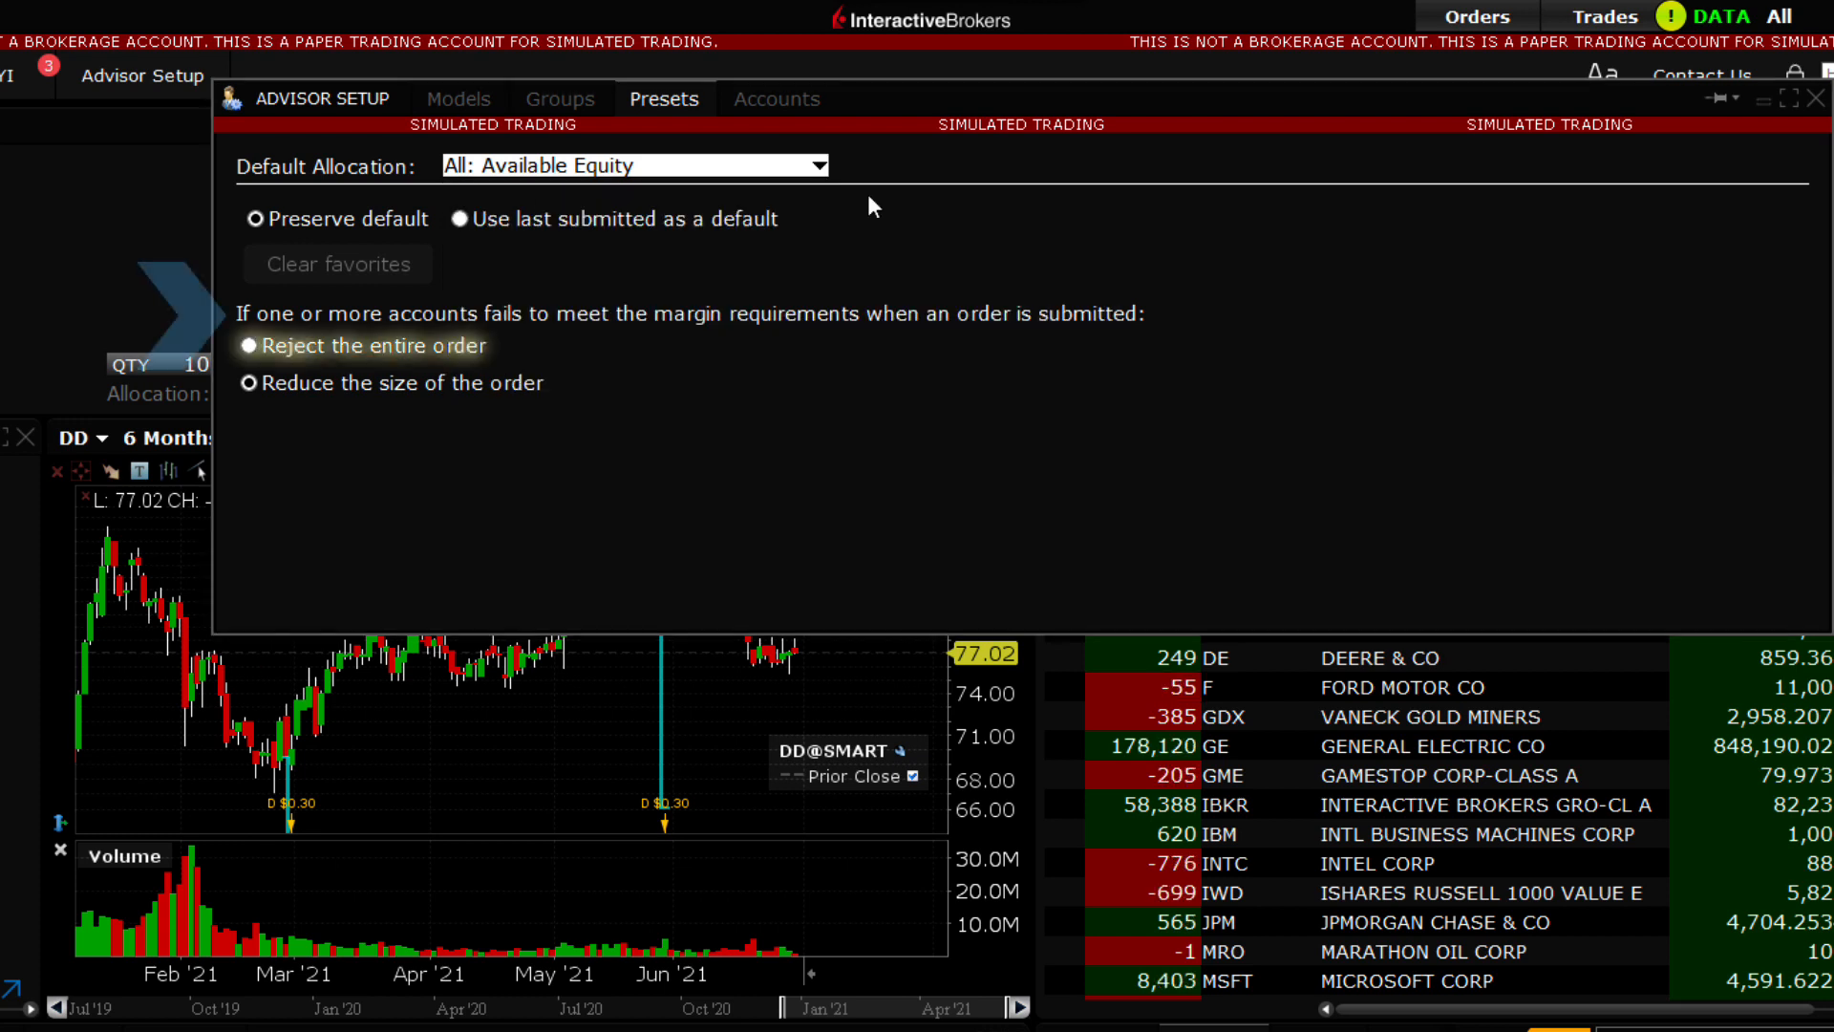
Switch the margin-failure preset to rejecting the entire order, and return it to reducing the order size.
left_click(249, 347)
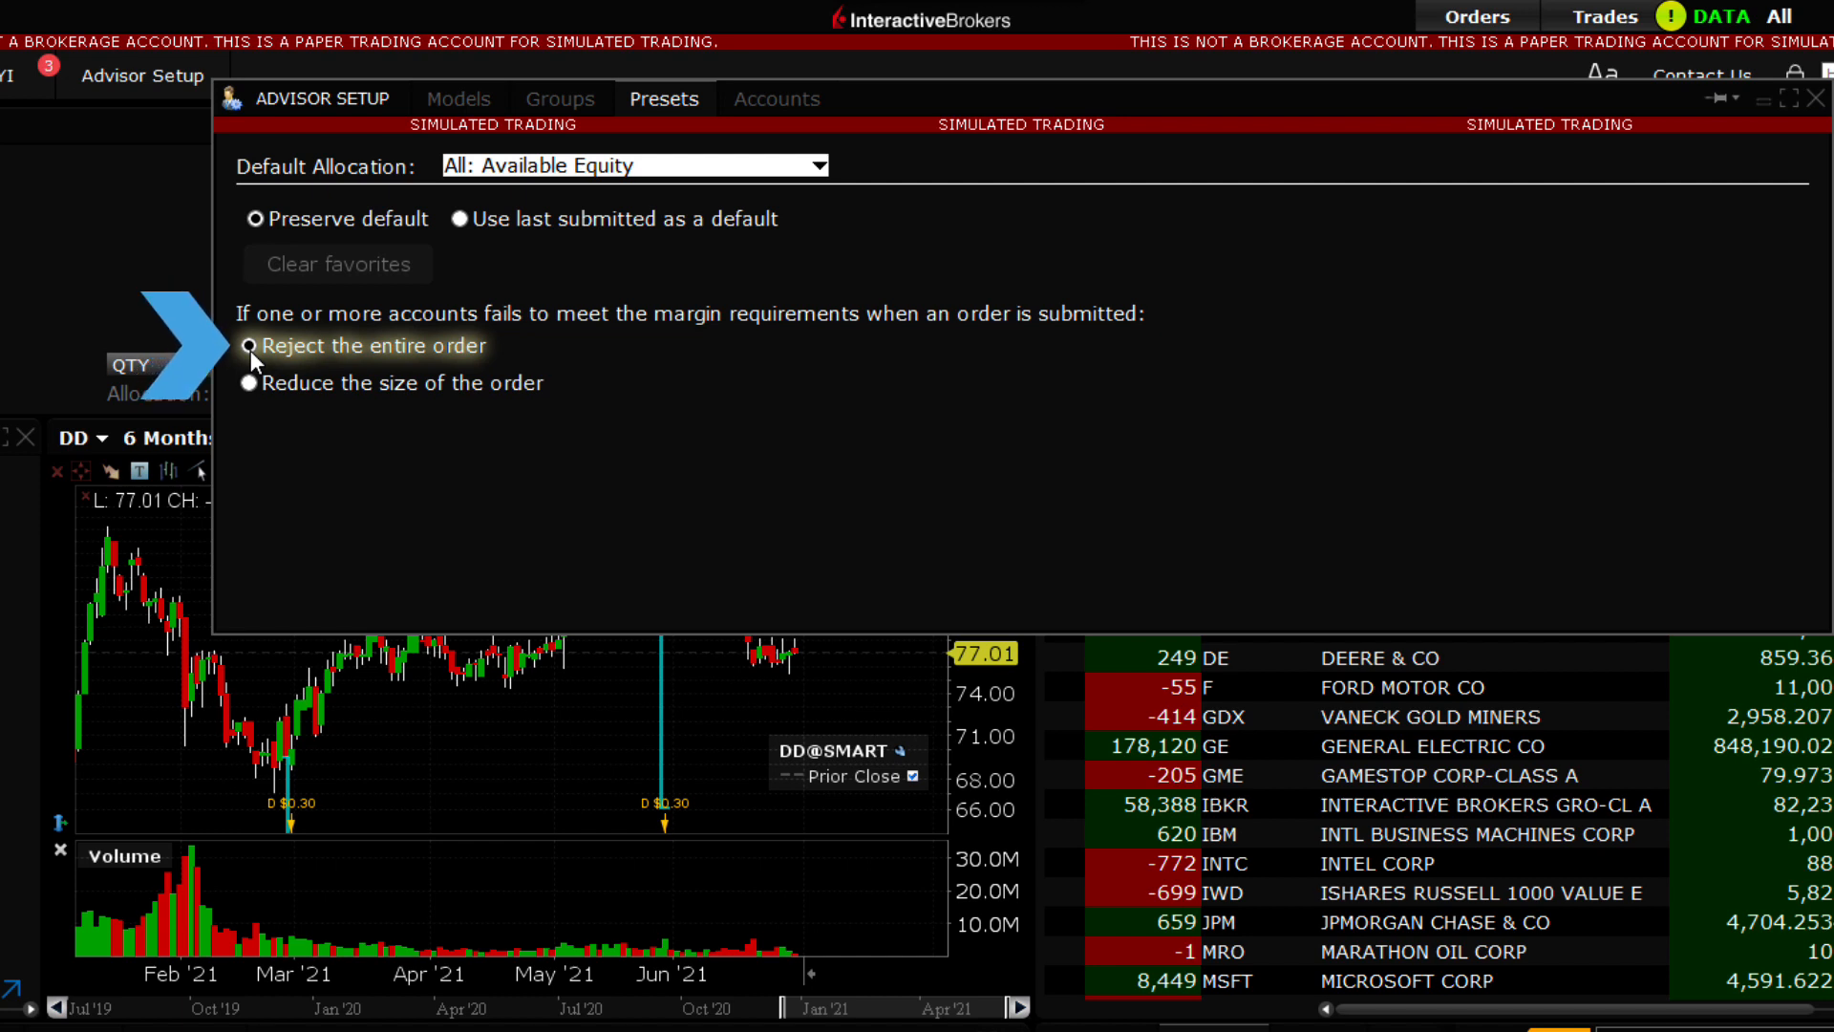
left_click(249, 382)
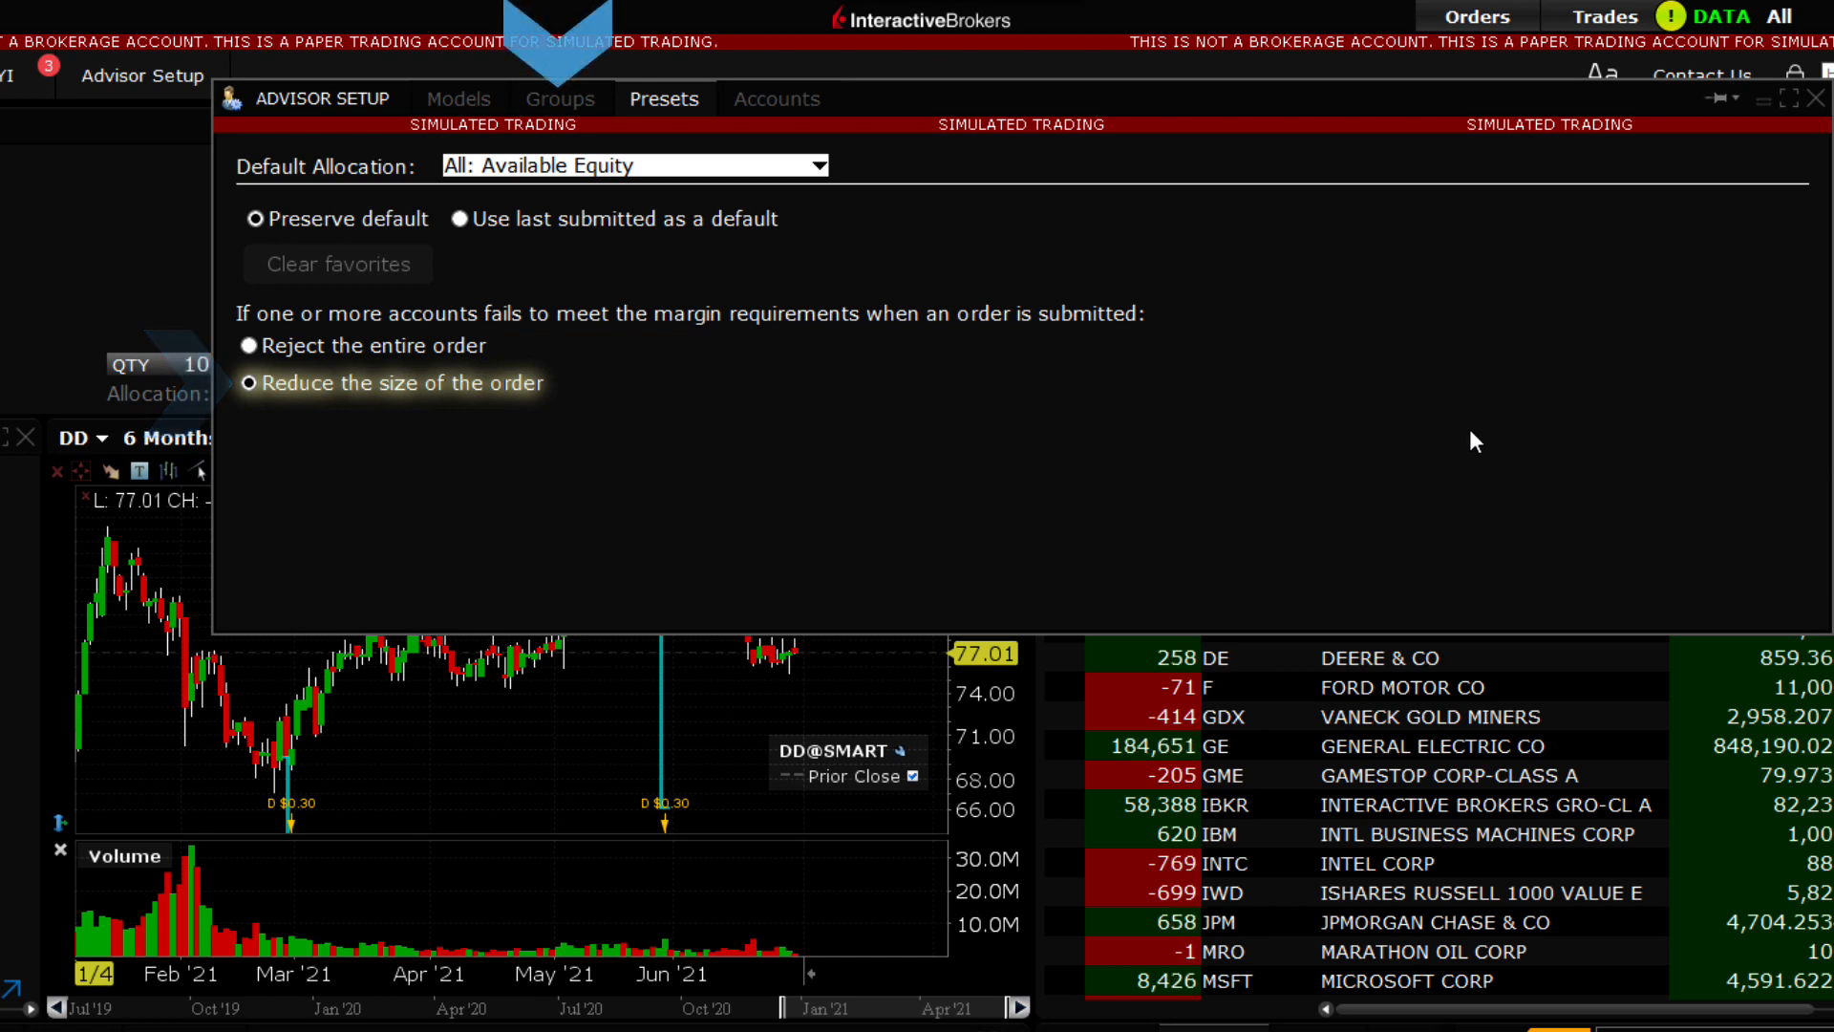
Start a new account group named Testing with the User-Specified method set to Contracts/Shares.
left_click(563, 101)
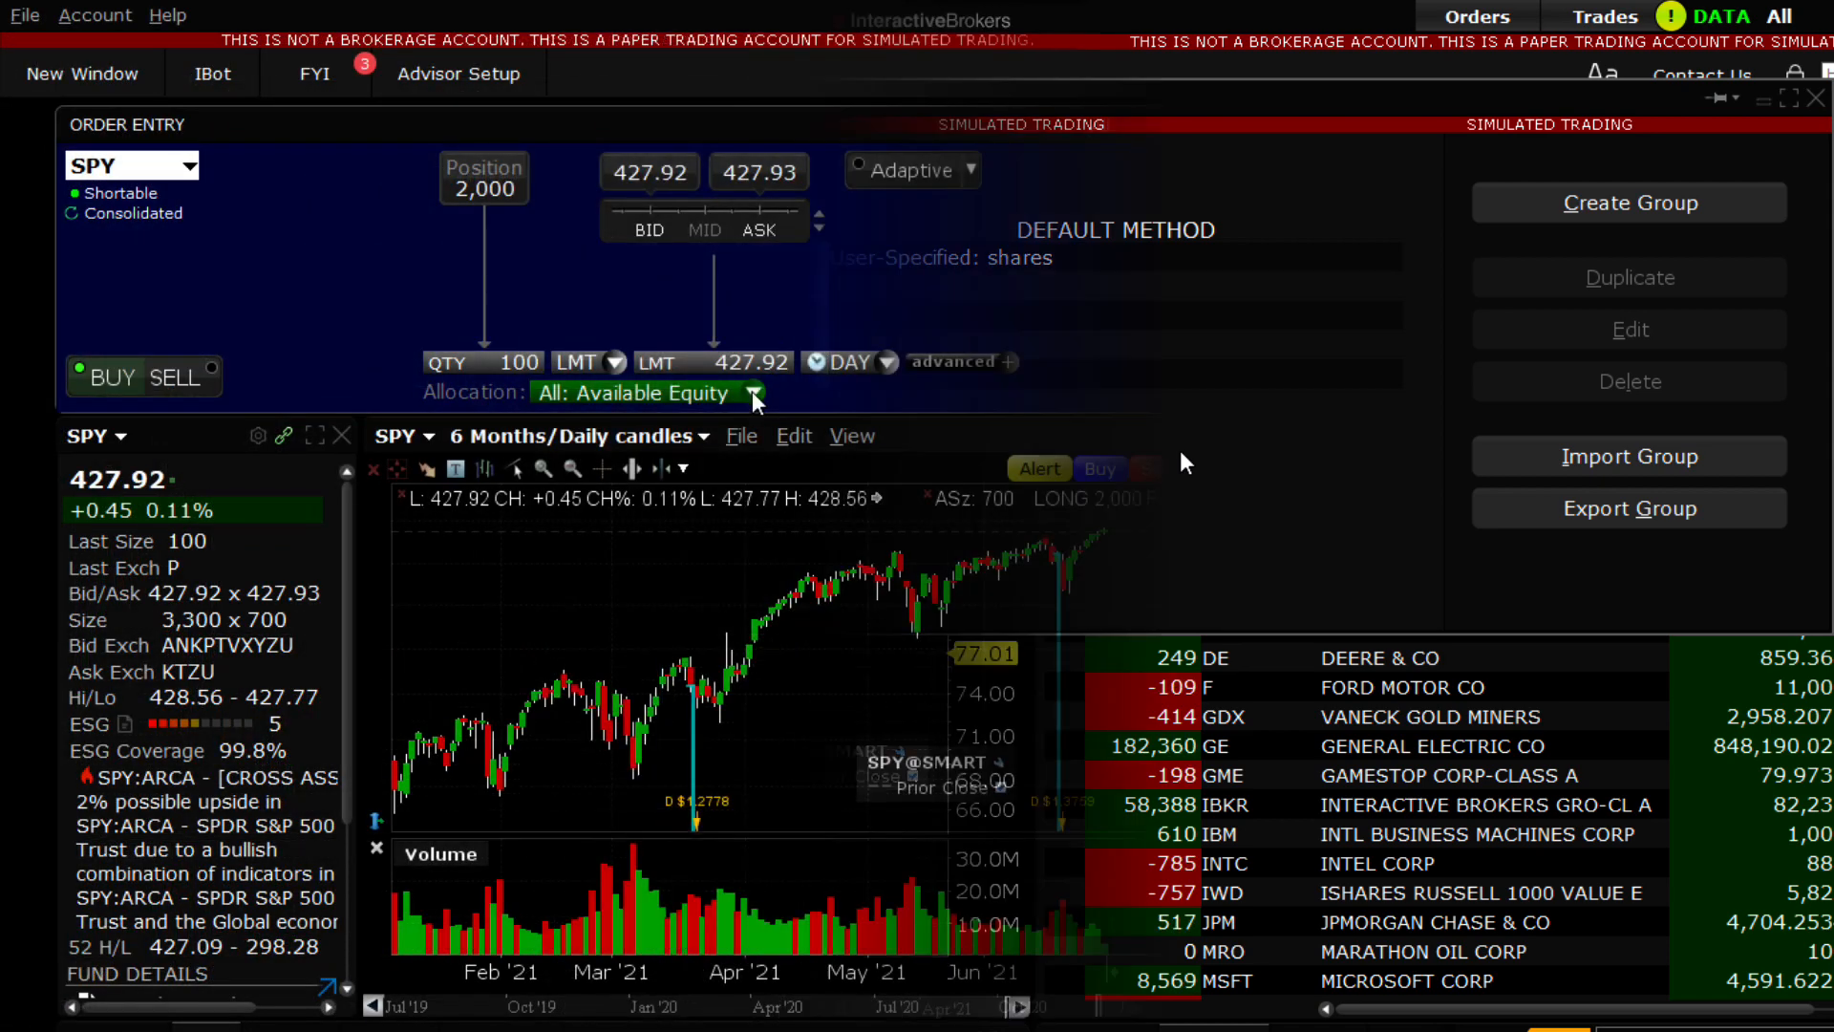
left_click(753, 392)
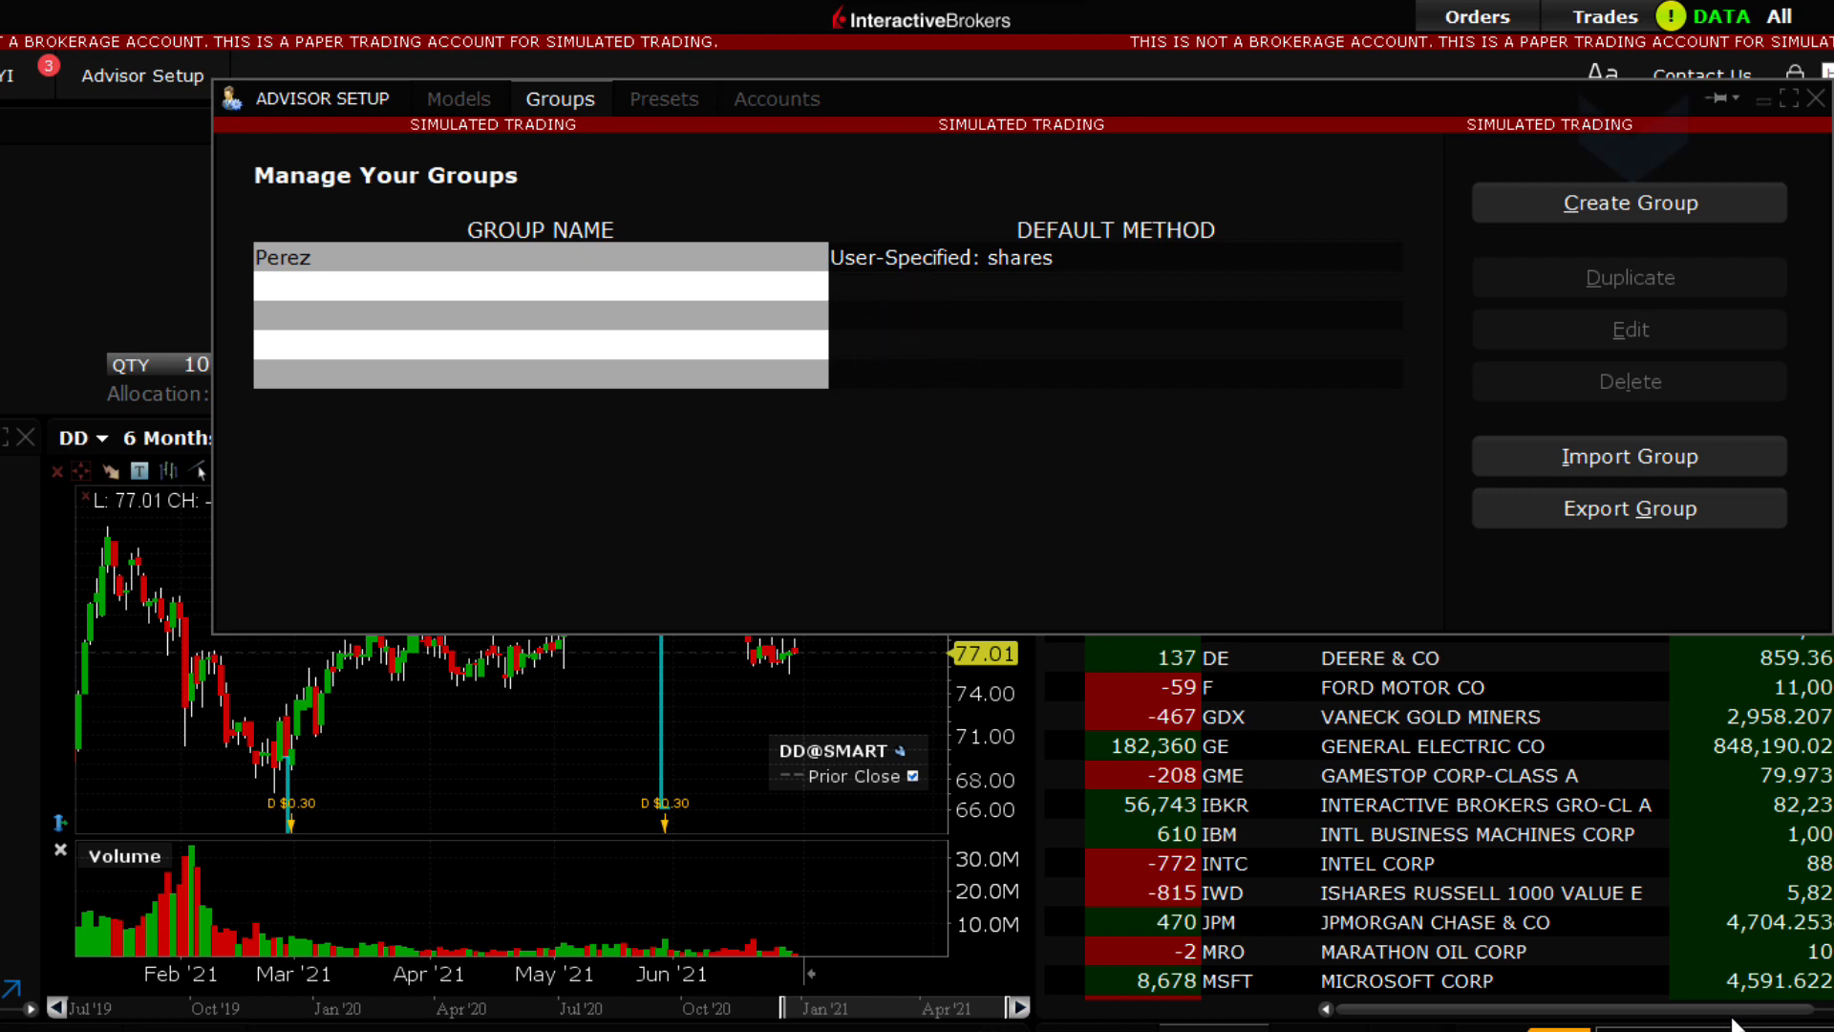
left_click(1624, 204)
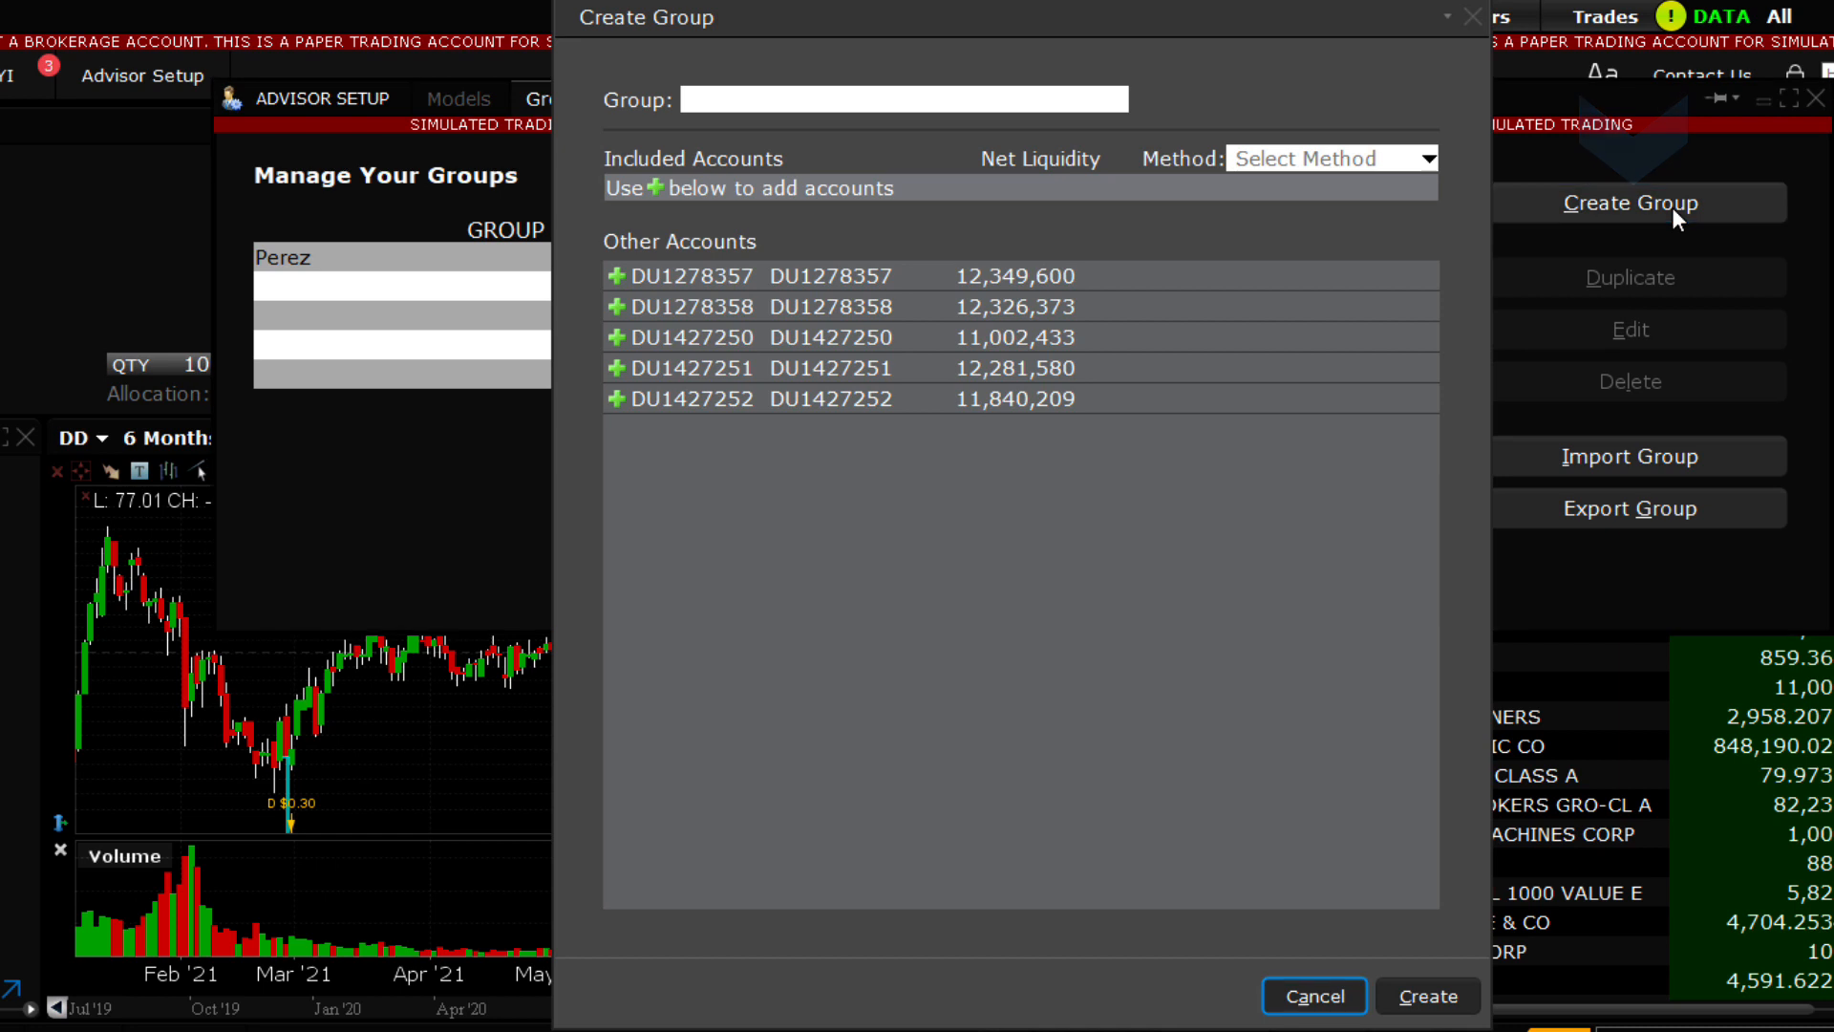
left_click(738, 99)
type("T")
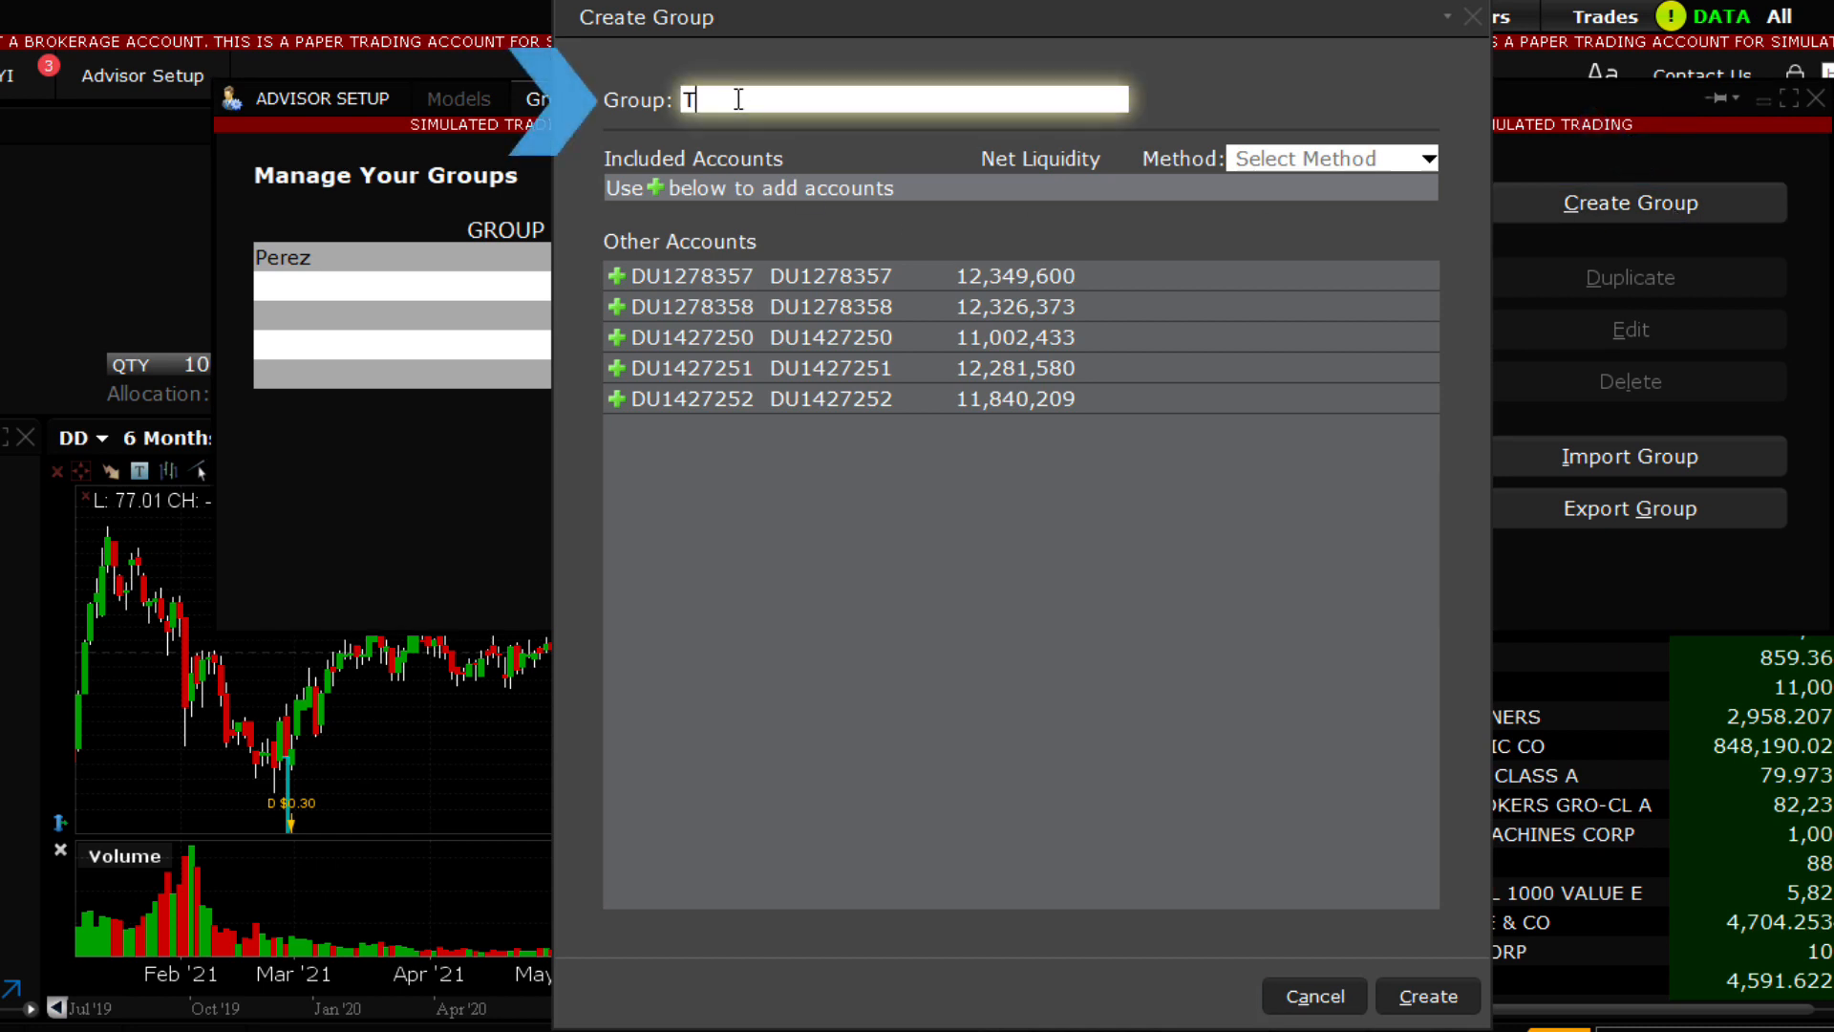
type("esting")
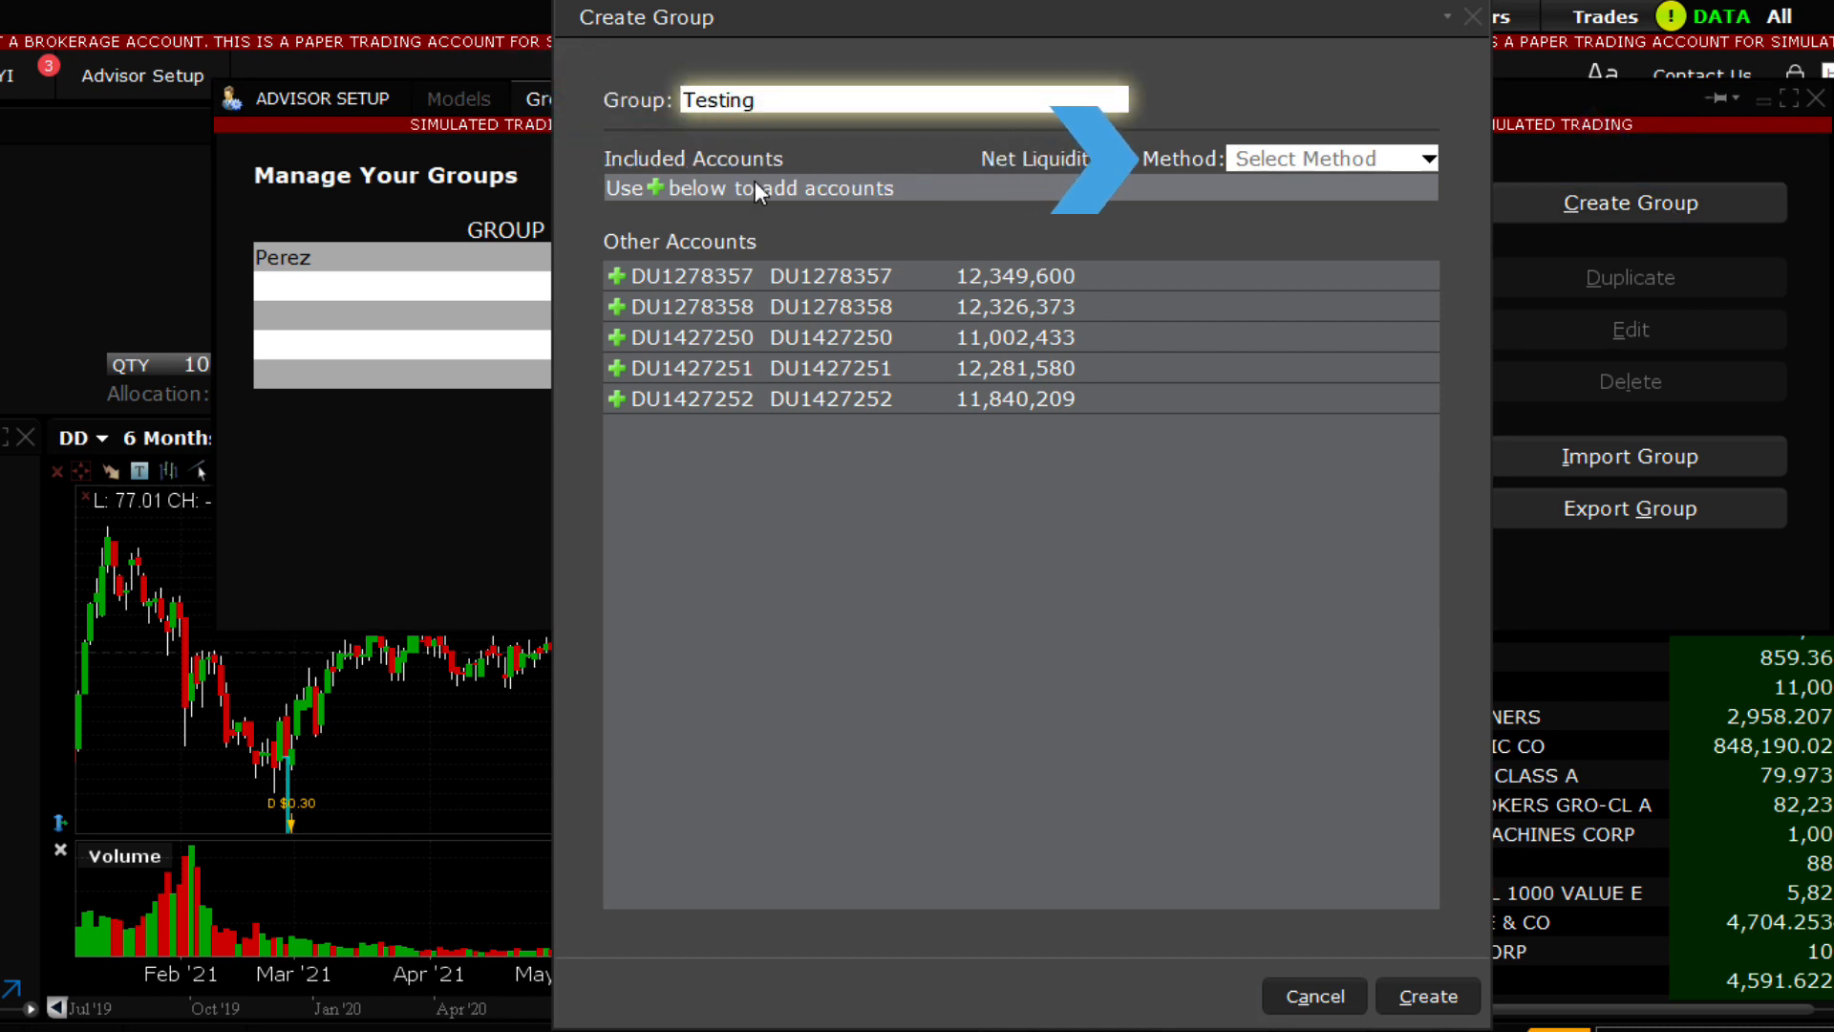
left_click(1430, 159)
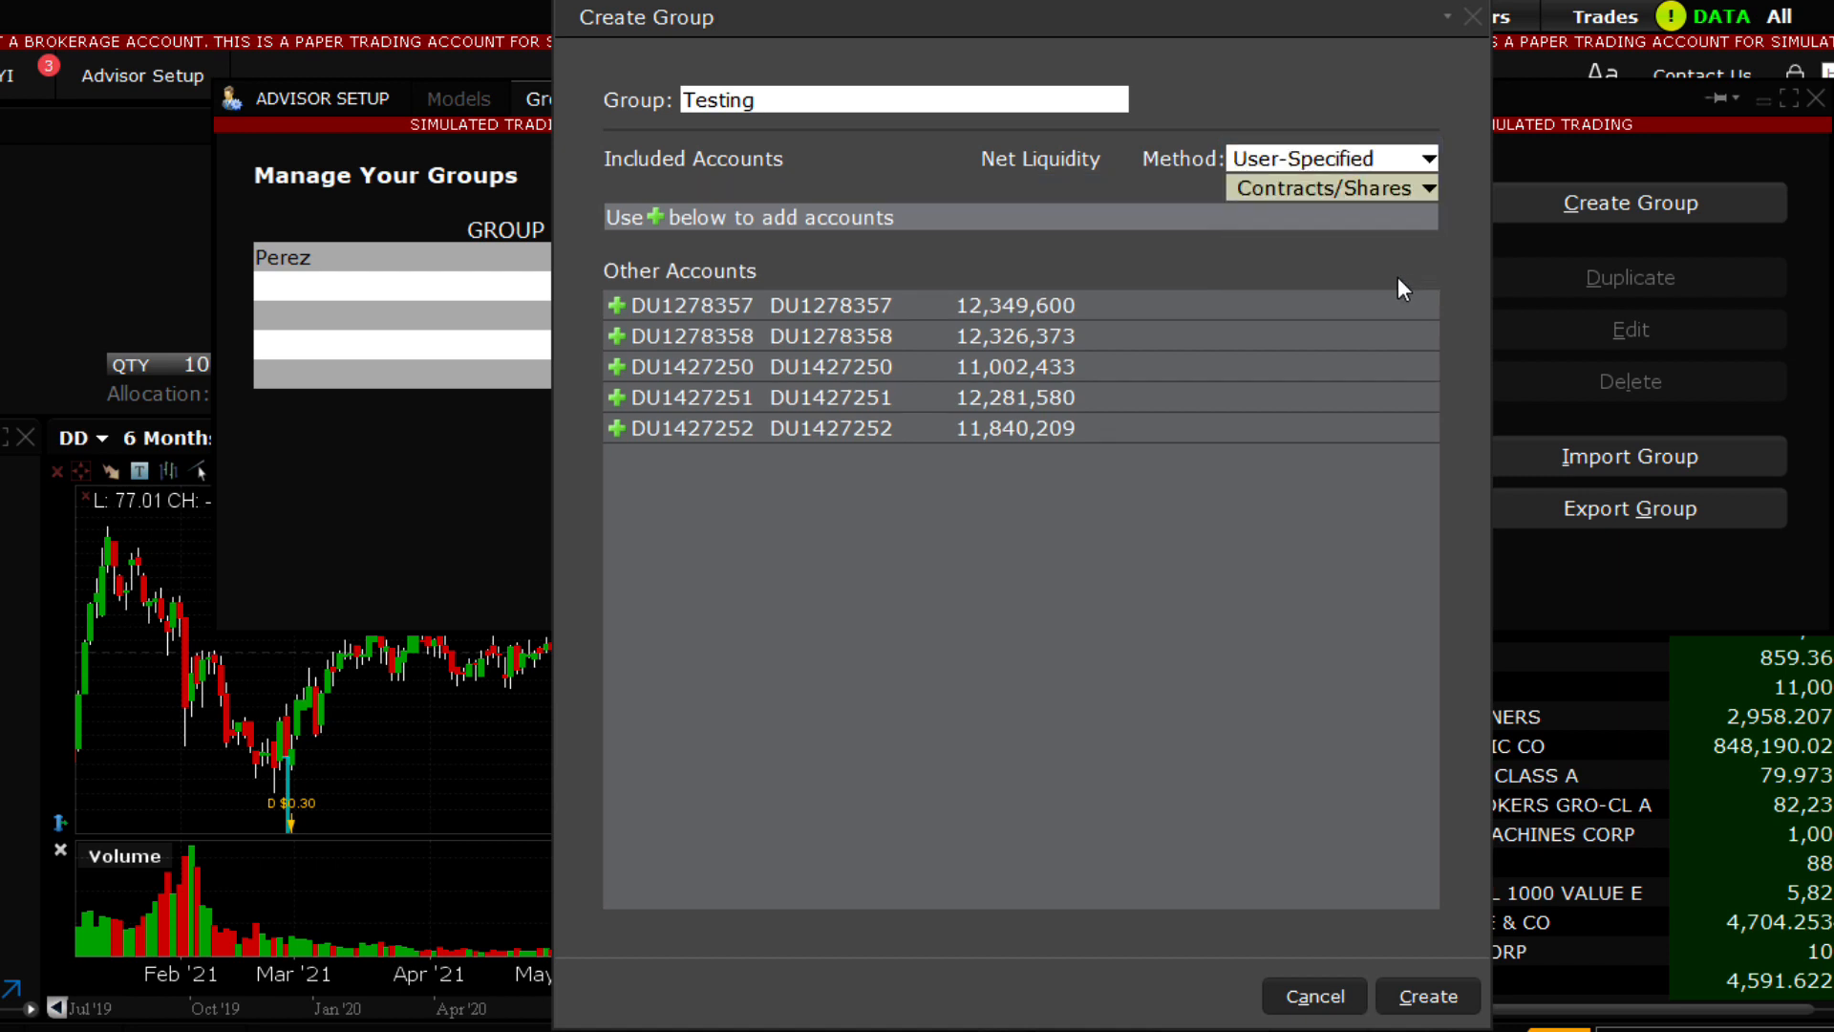
left_click(1429, 191)
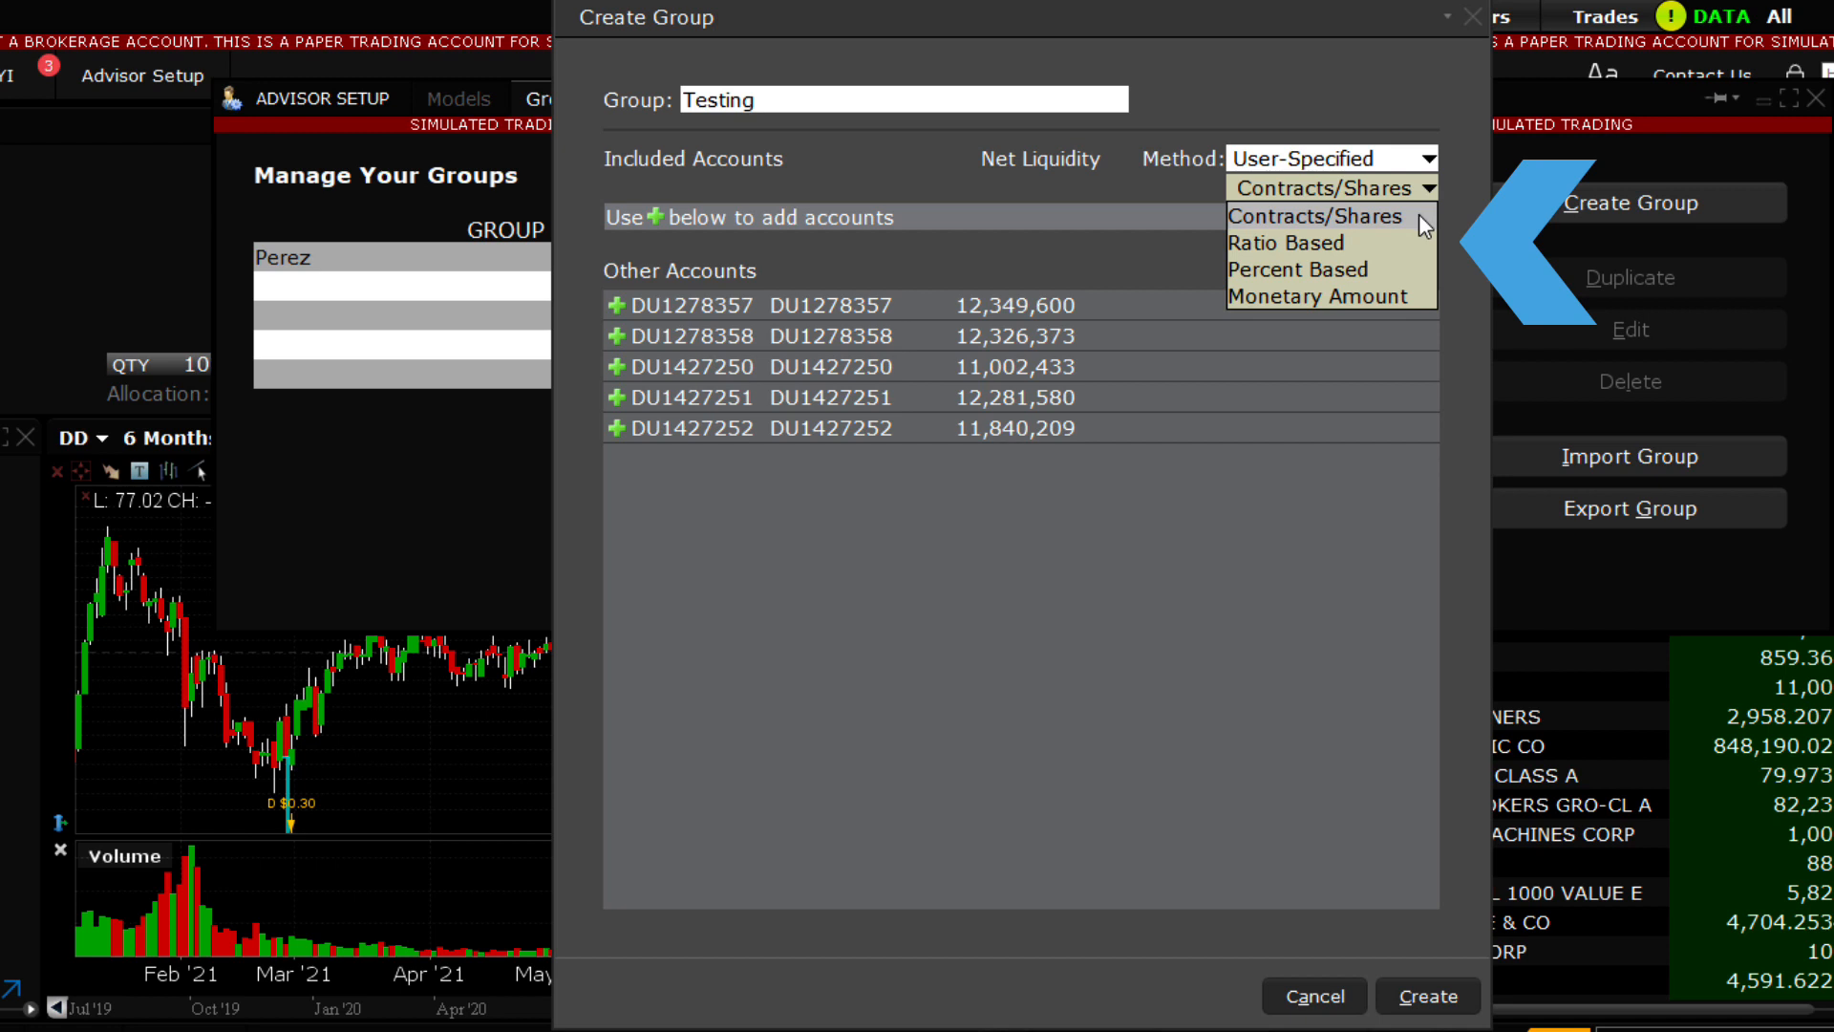
left_click(1420, 218)
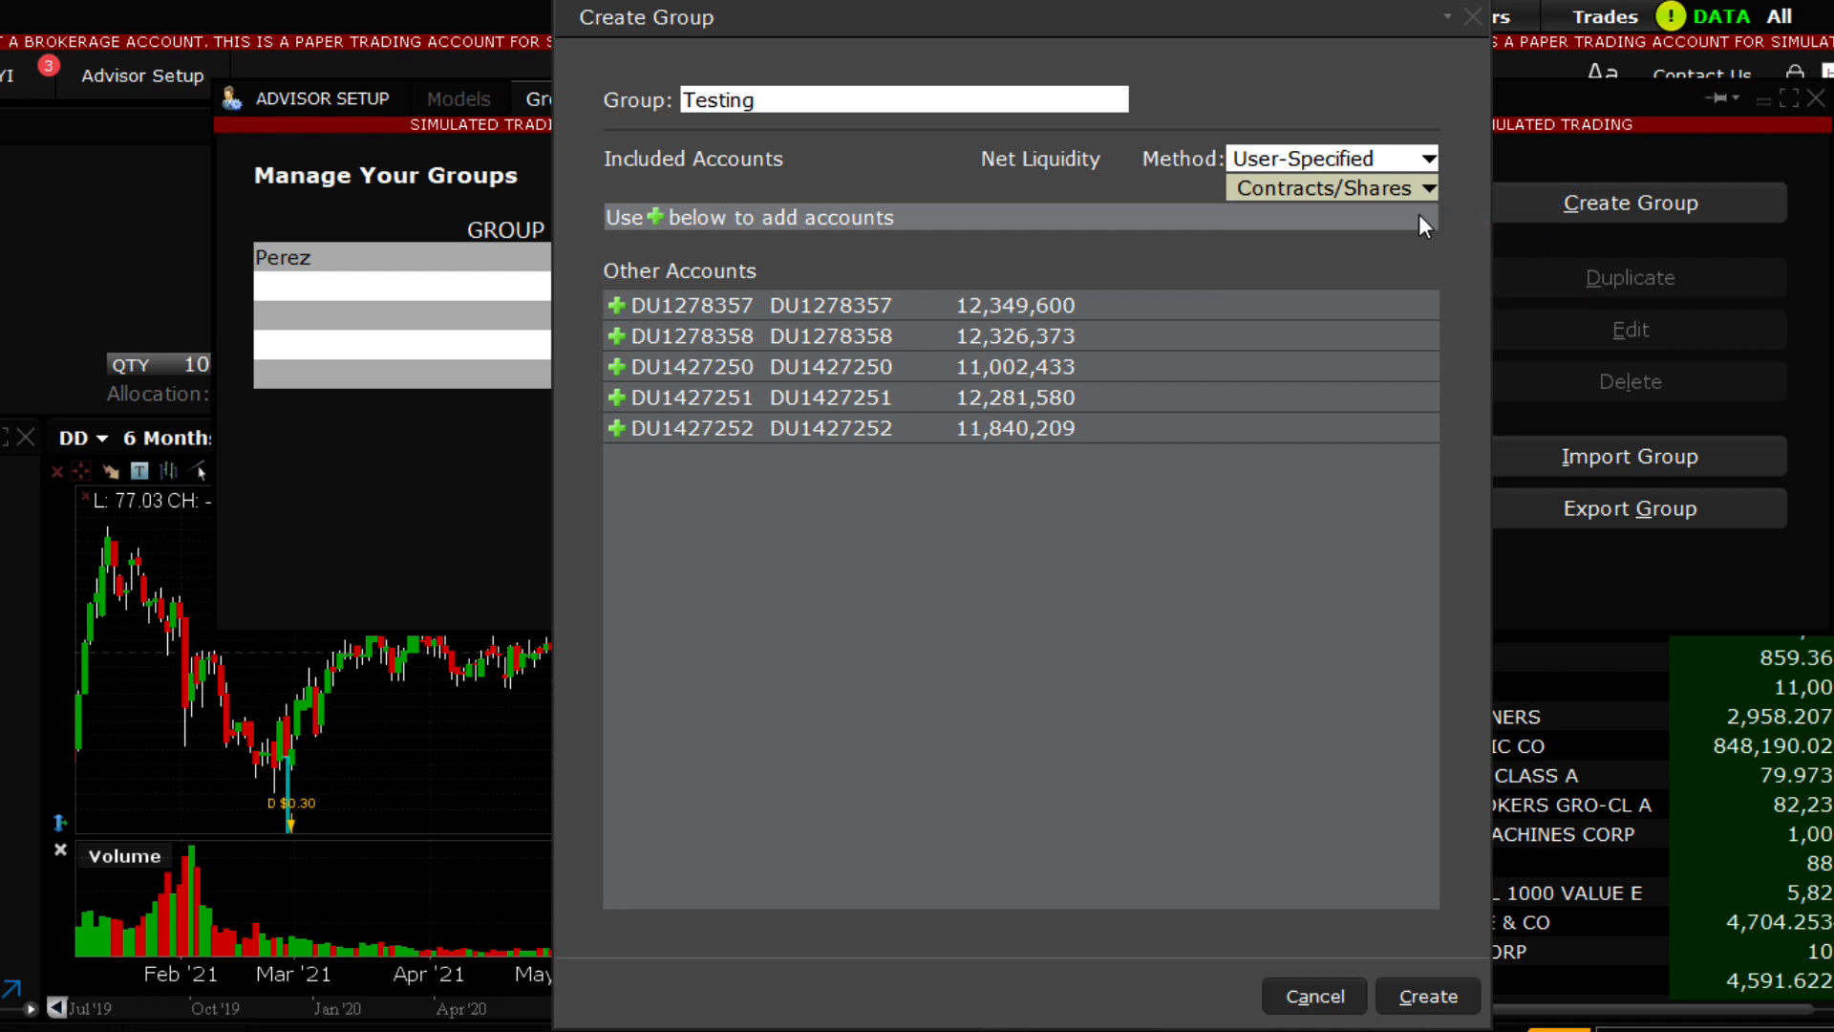
Add the first two listed accounts to the group and allocate 700 shares to the first and 300 to the second.
left_click(616, 305)
left_click(616, 616)
left_click(1371, 230)
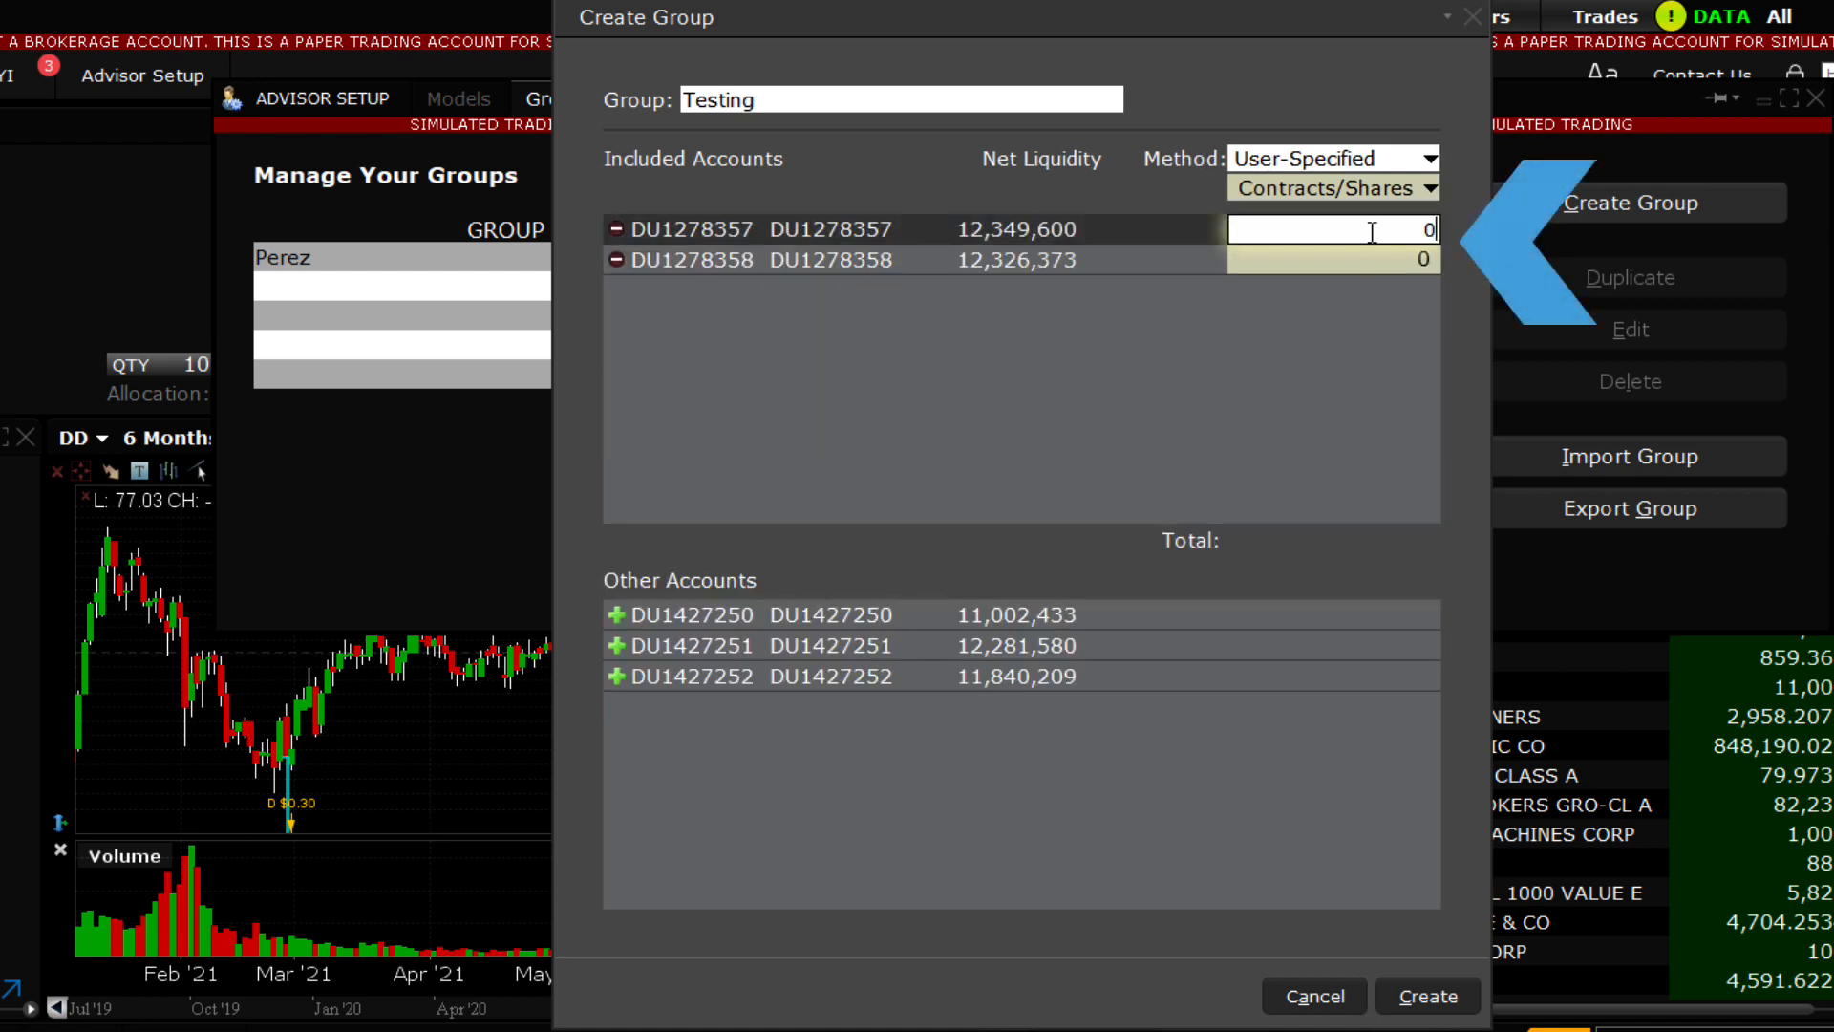
key("Return")
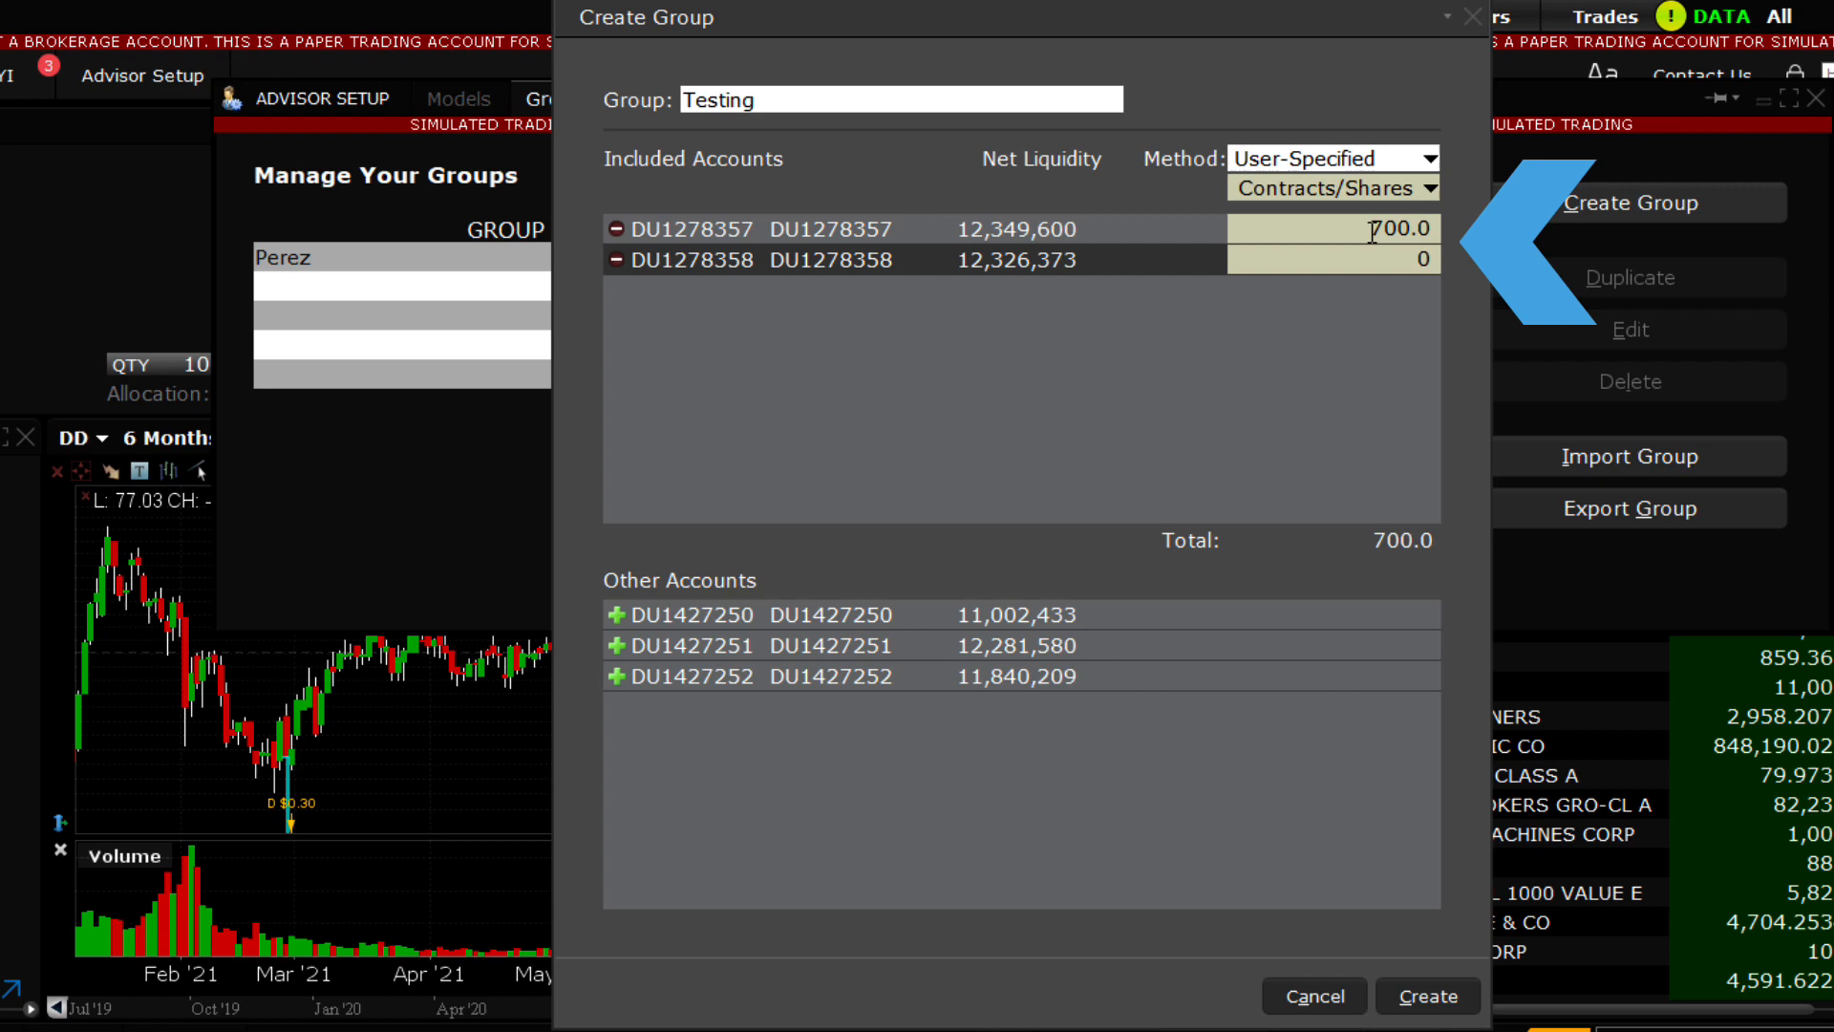
left_click(1430, 257)
type("300")
key("Return")
Rename the group as Group A and create it.
left_click(787, 103)
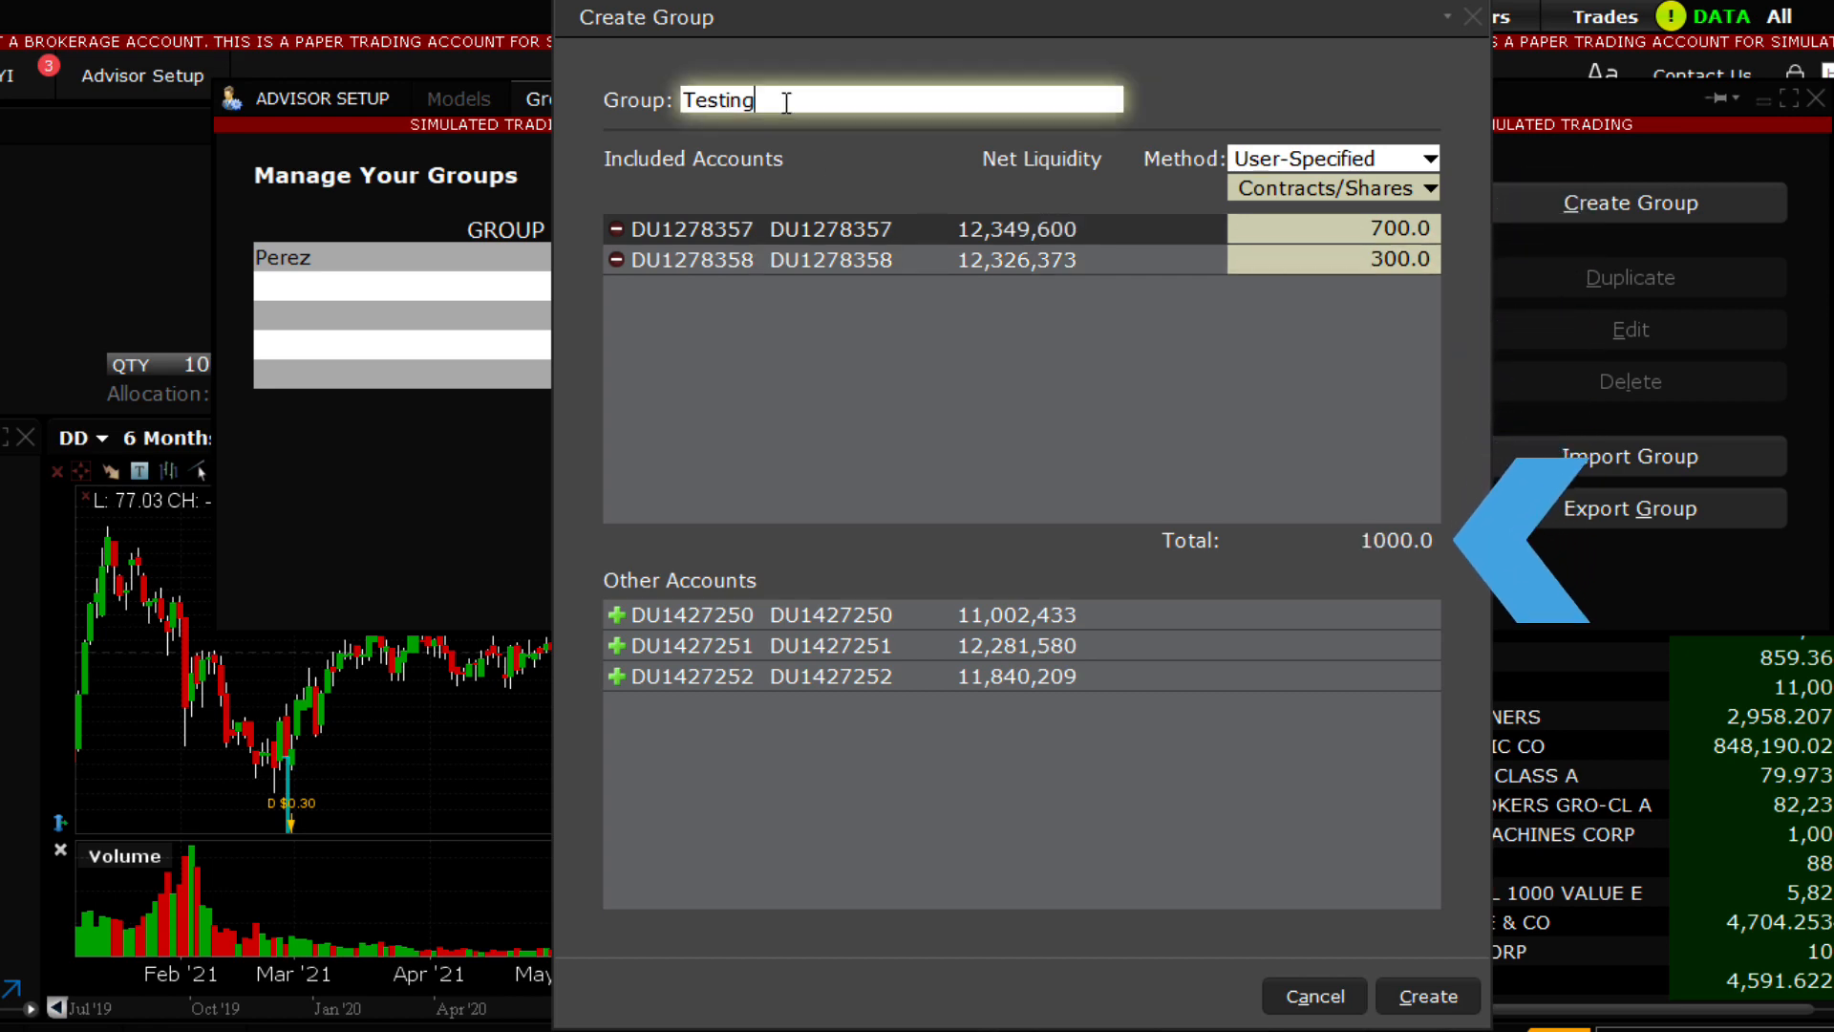
double_click(786, 103)
type("Group A")
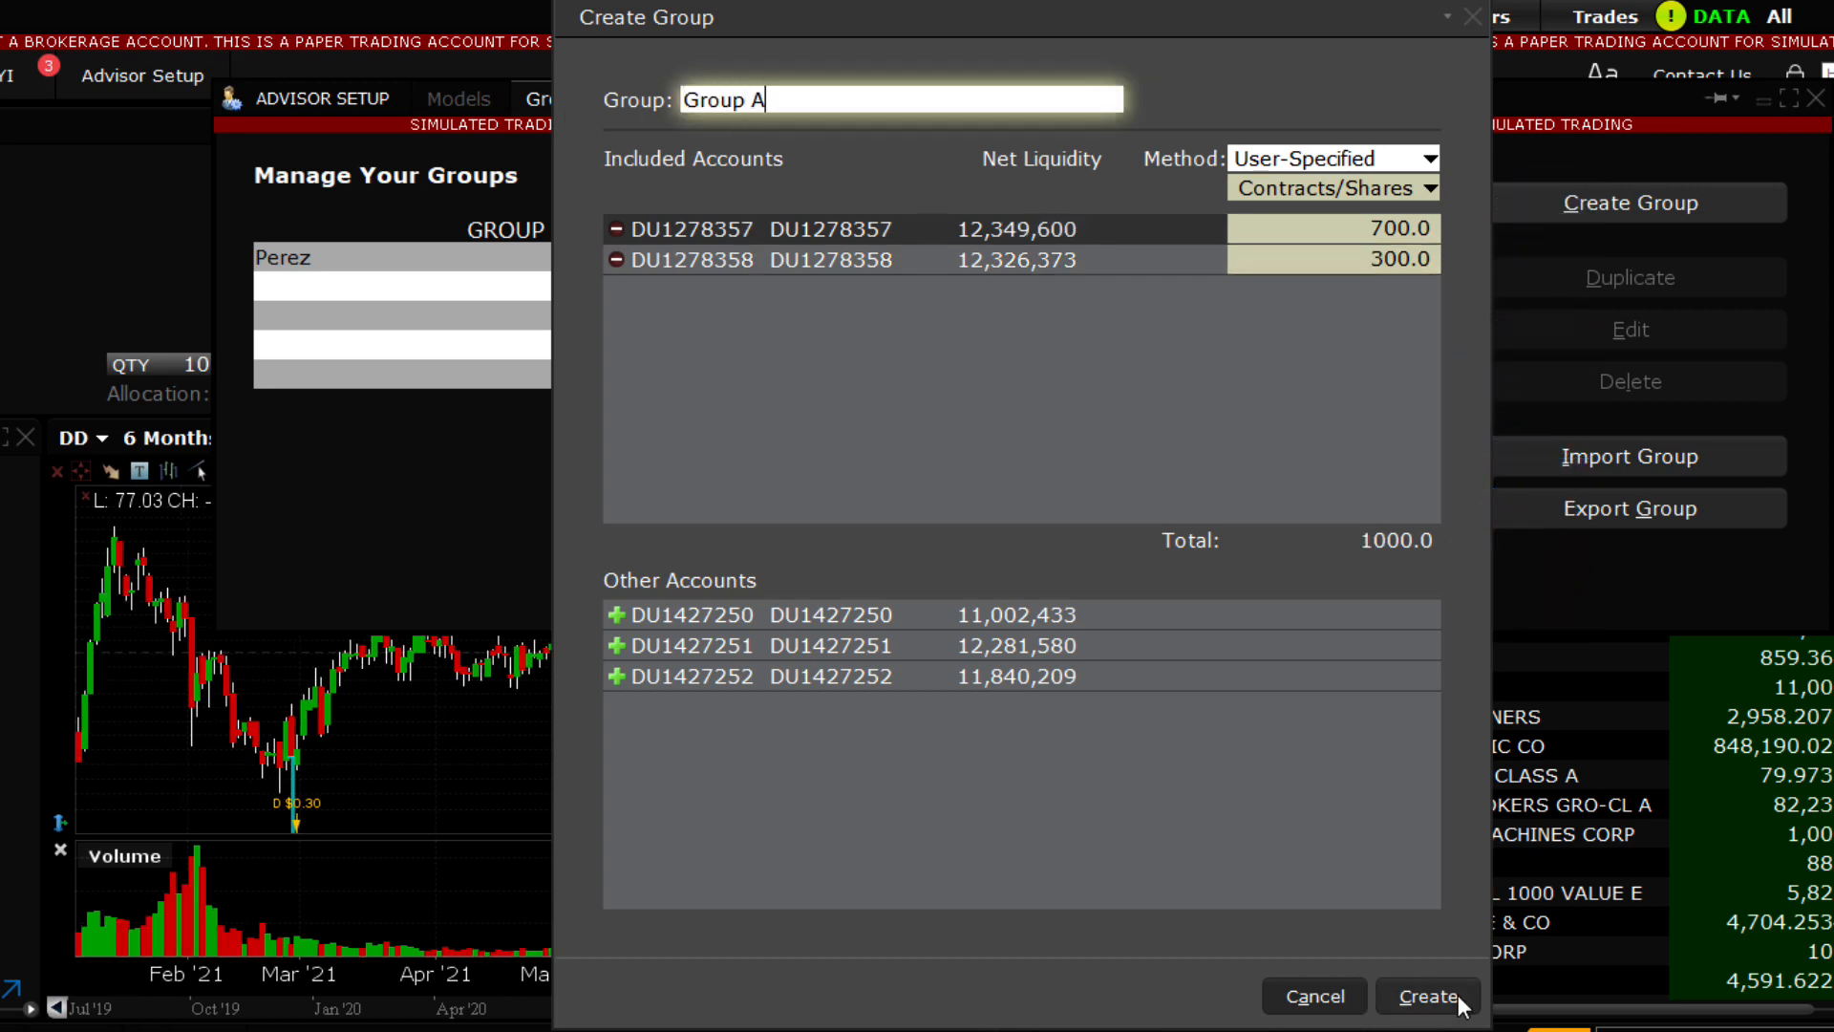
left_click(1428, 996)
Start another account group named Group B with the User-Specified method set to Percent Based.
left_click(776, 102)
type("Gr")
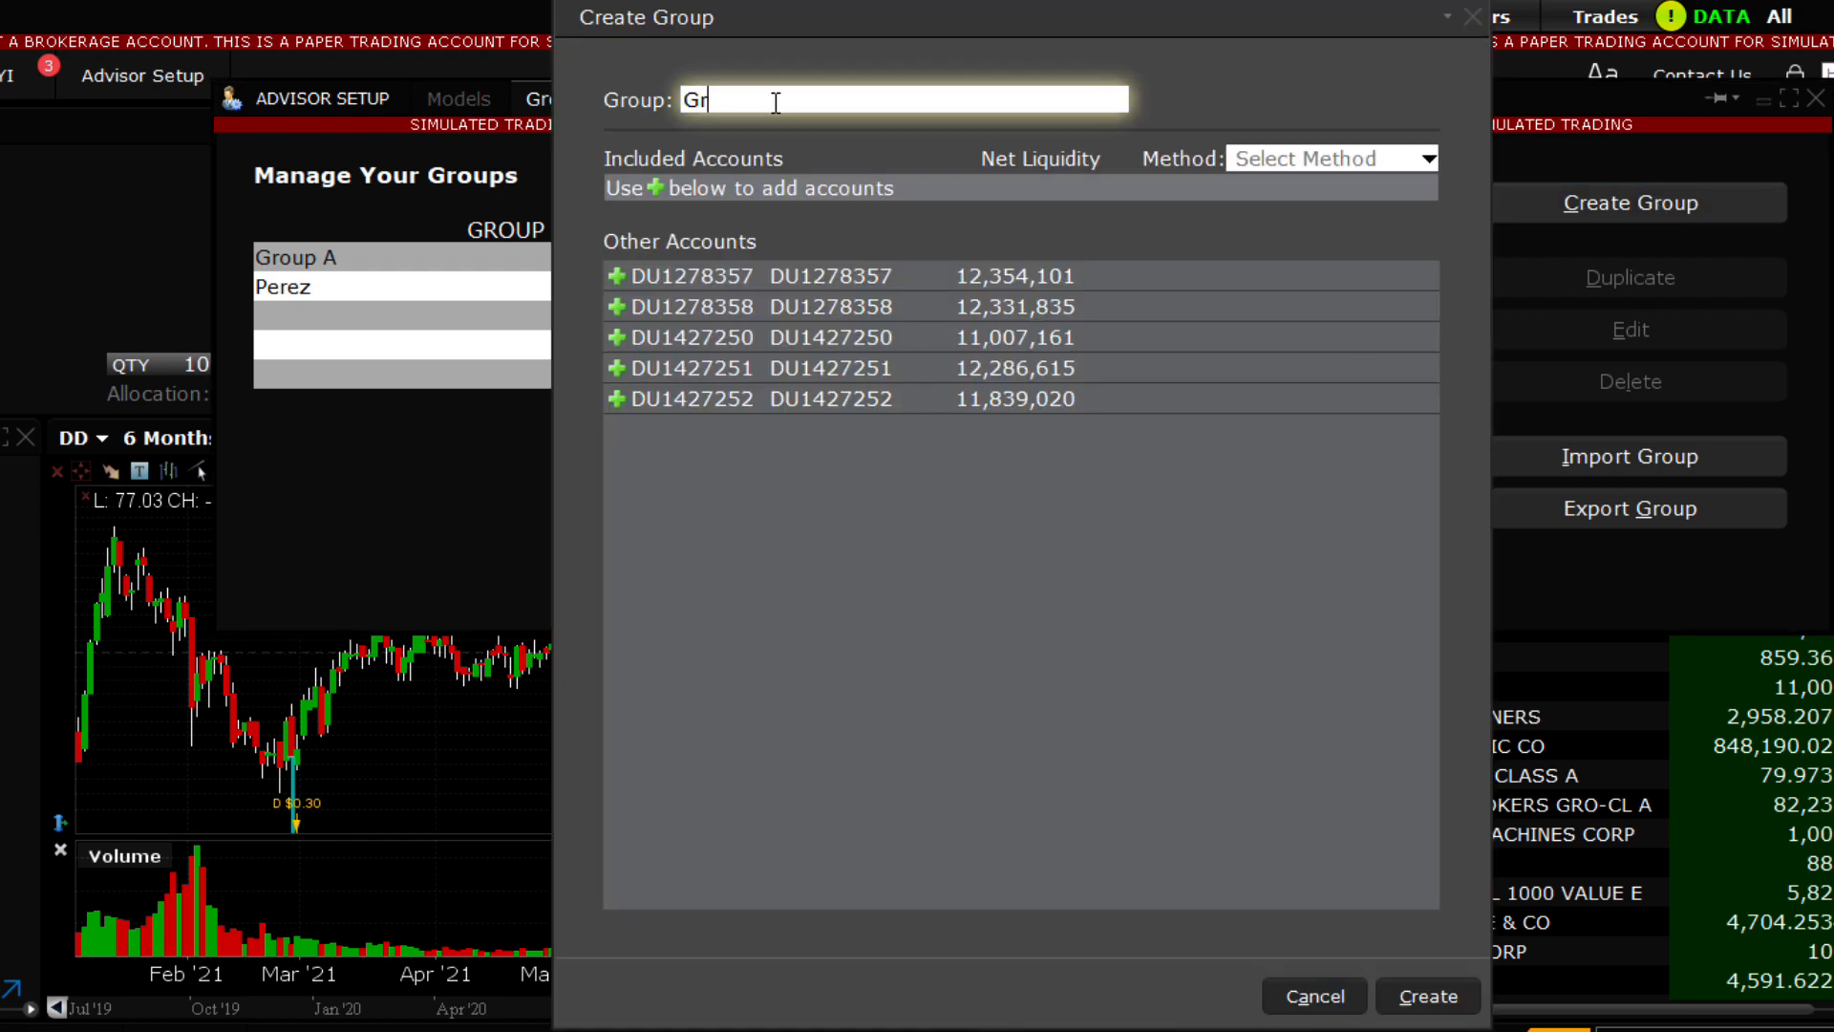
type("oup B")
left_click(1270, 158)
left_click(1275, 267)
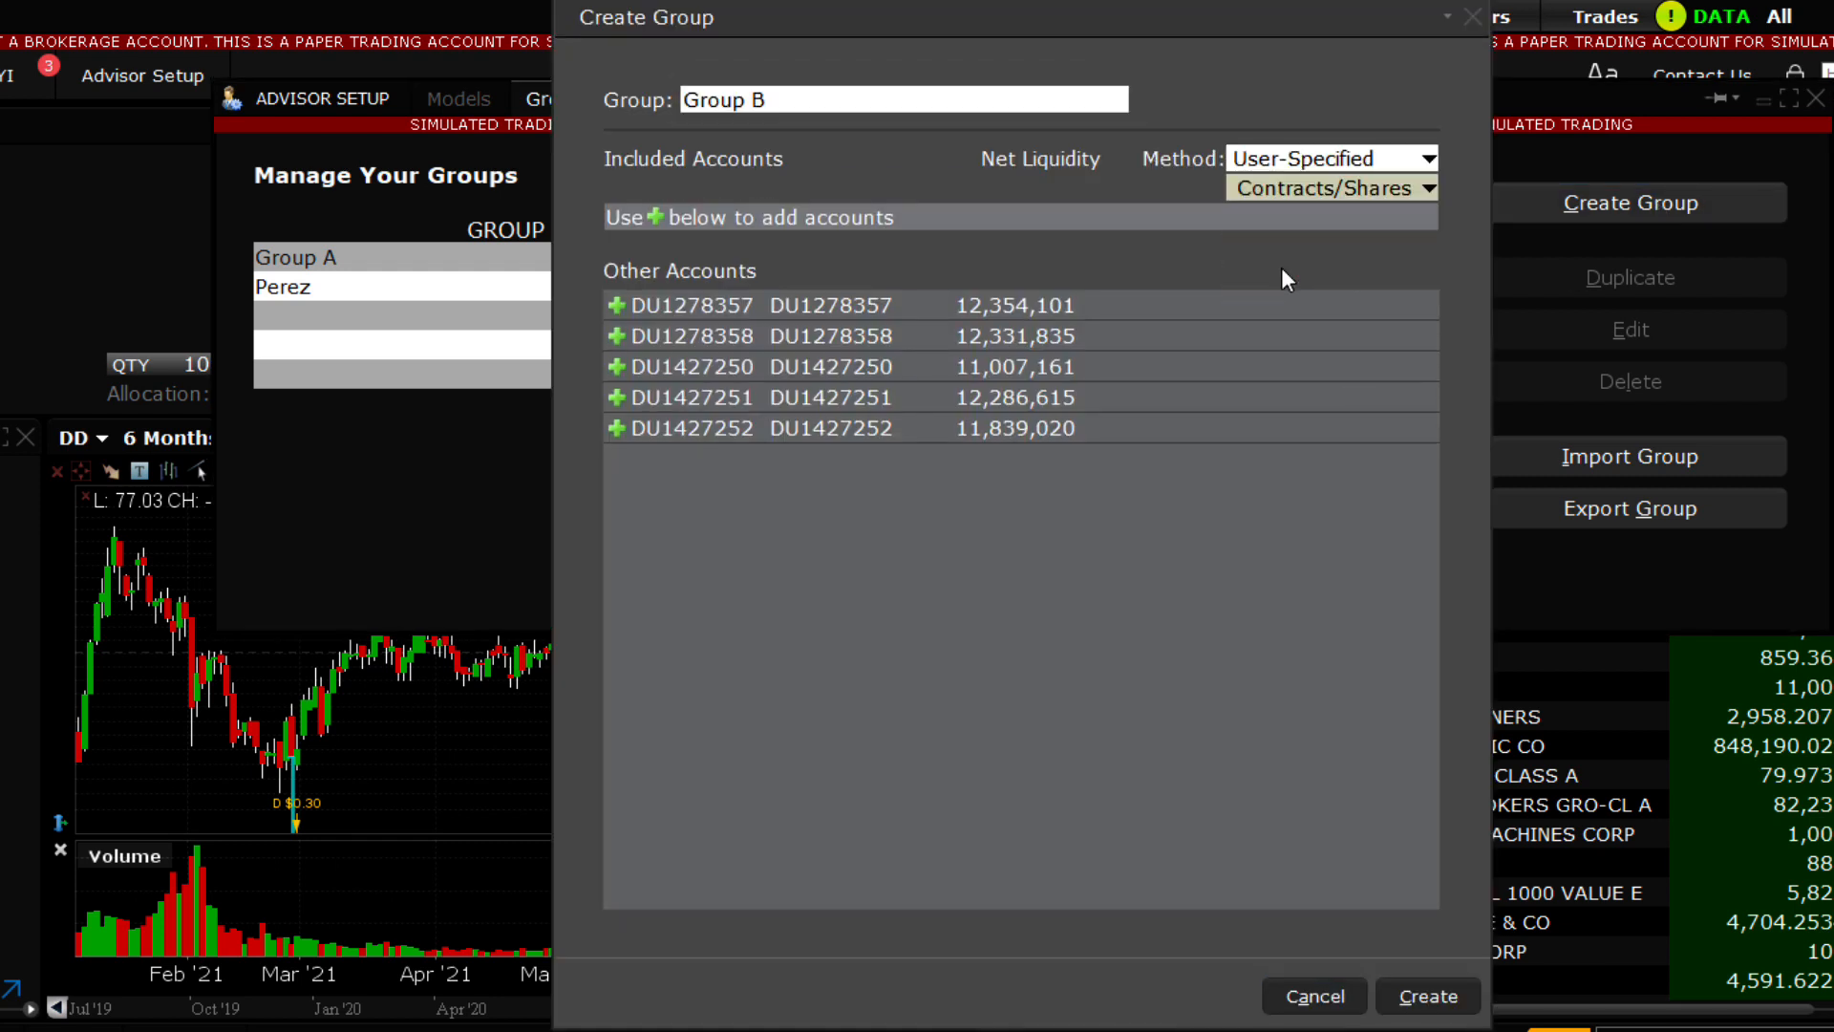
left_click(1394, 188)
left_click(1363, 275)
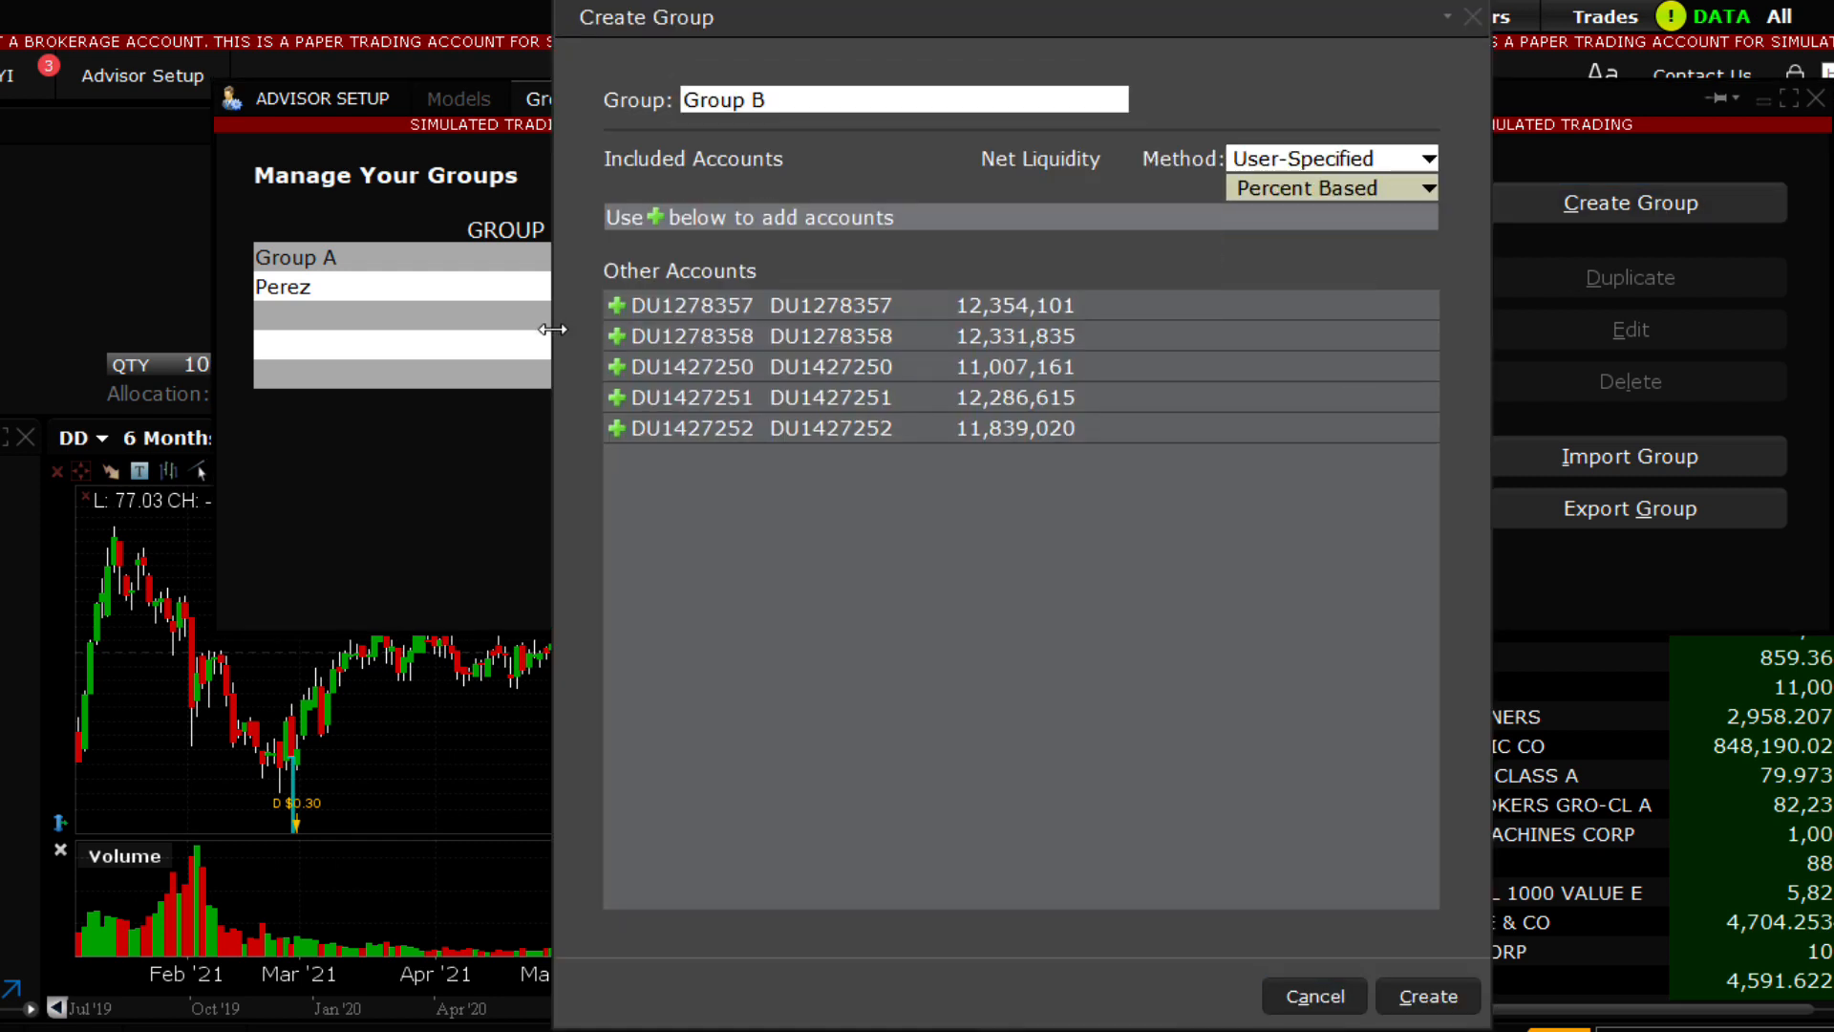
Add the last two listed accounts to Group B with 70 and 30 percent, and create the group.
left_click(616, 398)
left_click(616, 705)
type("70")
key("Return")
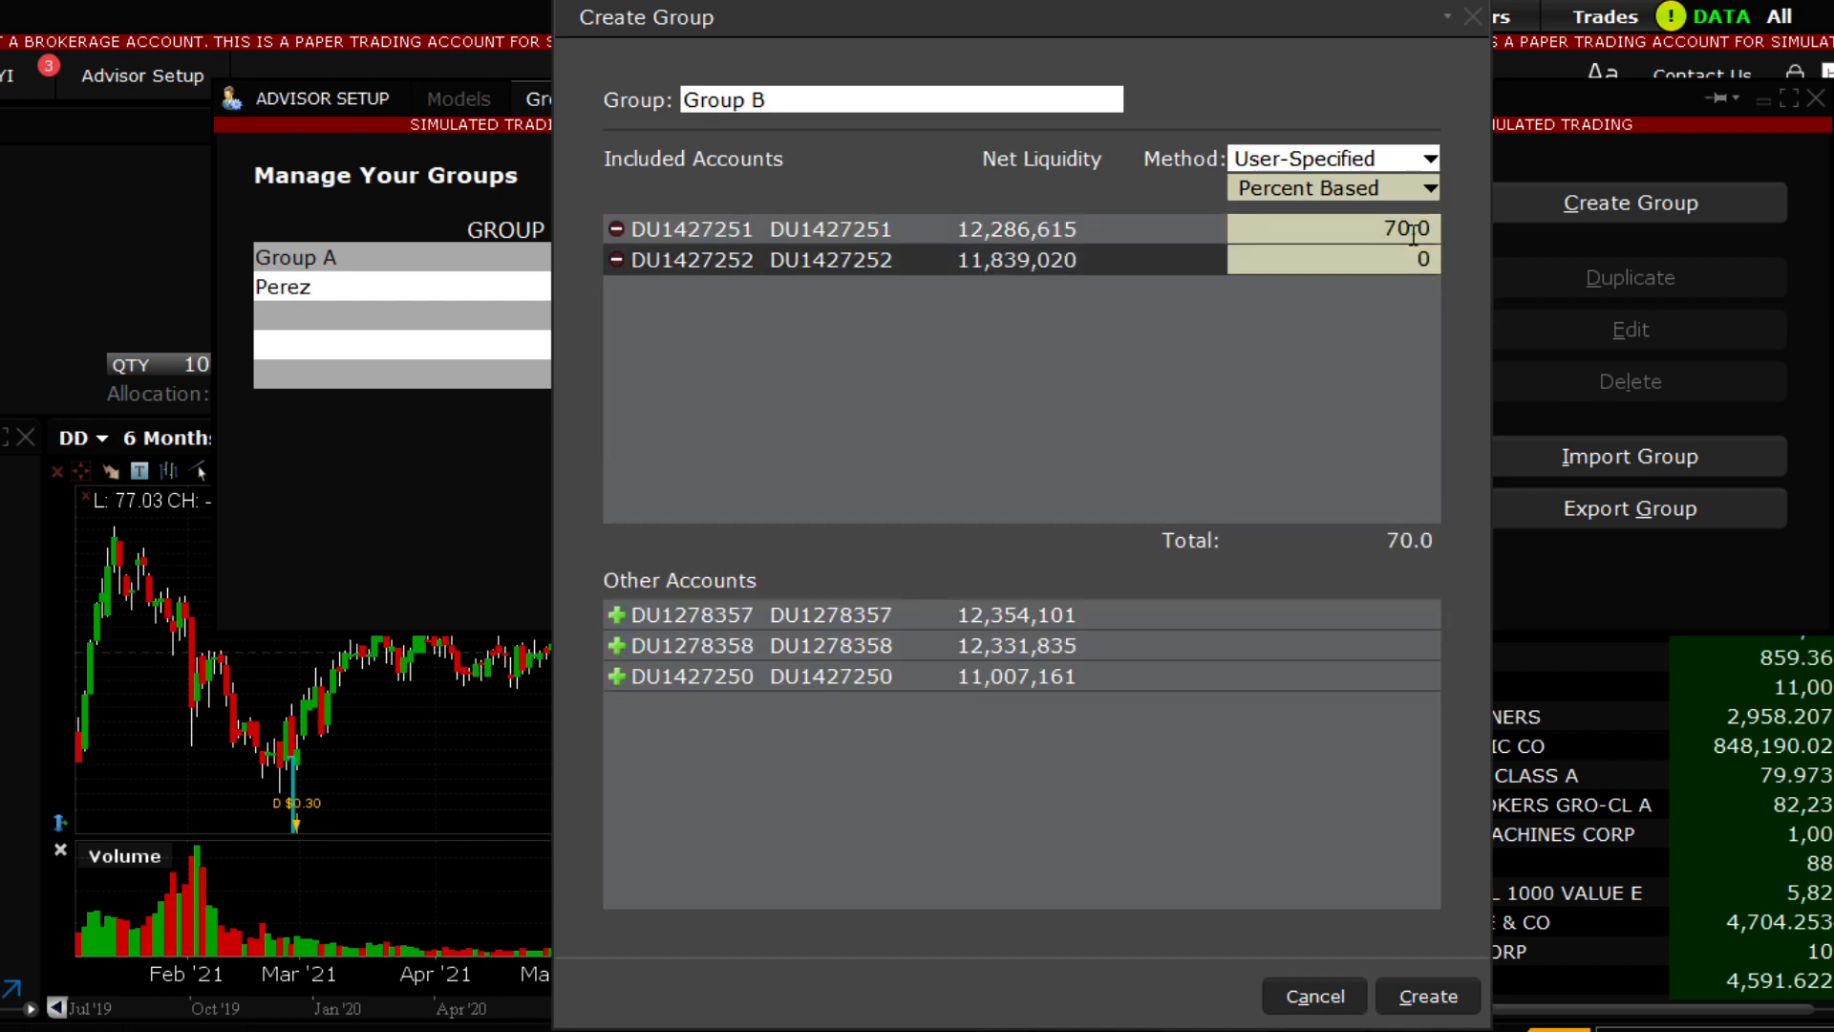
left_click(1421, 260)
type("30")
key("Return")
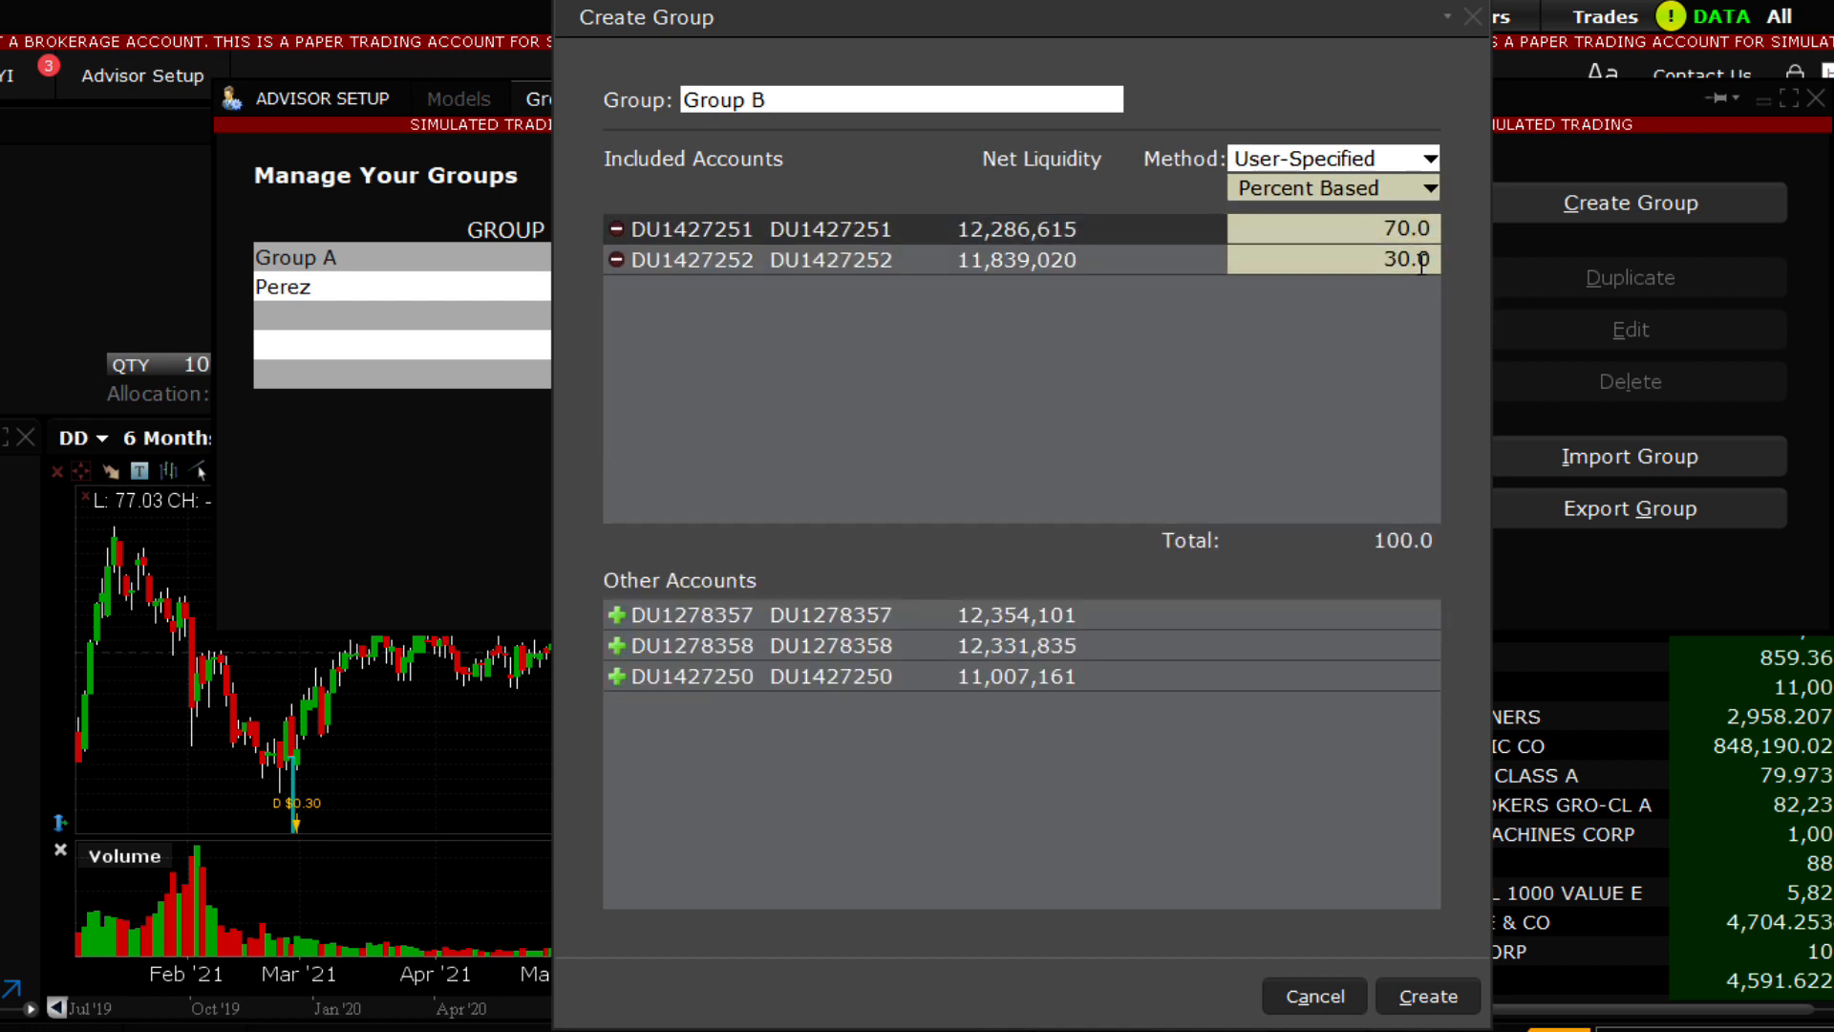
left_click(1429, 997)
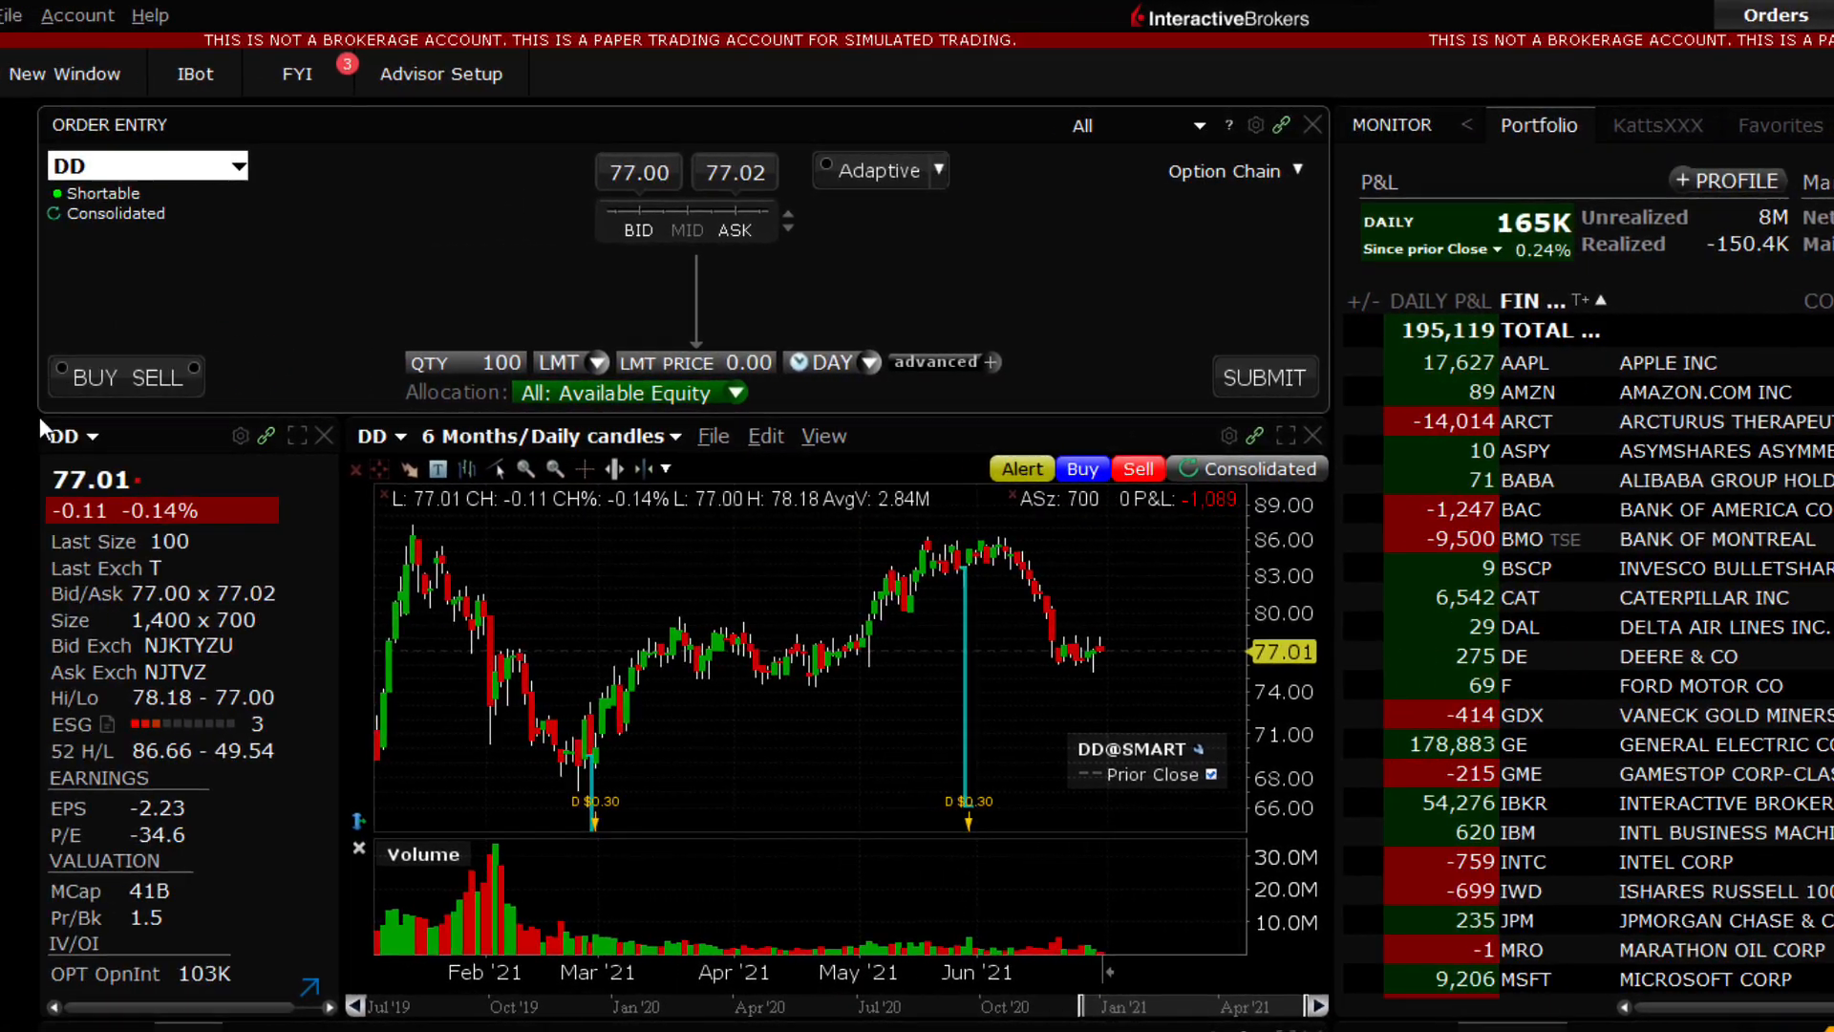
Load the SPY ARCA stock with SMART routing into Order Entry.
left_click(123, 169)
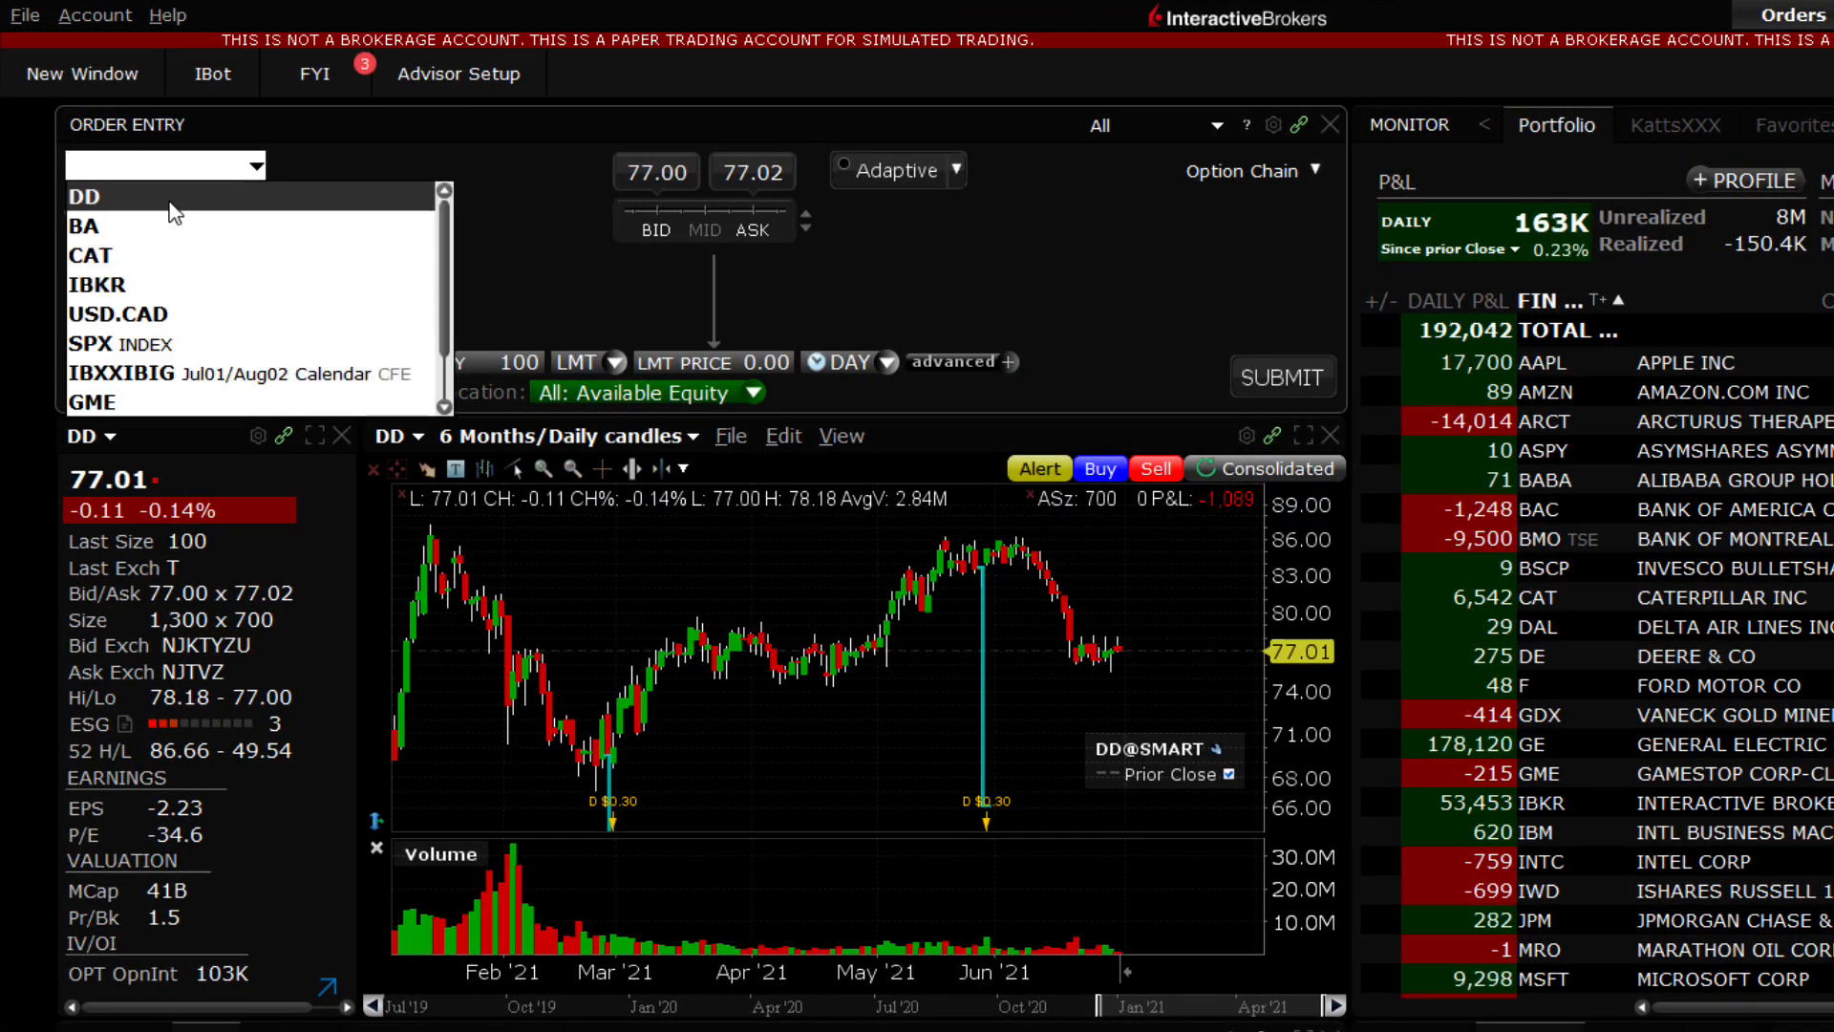
type("SPY")
key("Return")
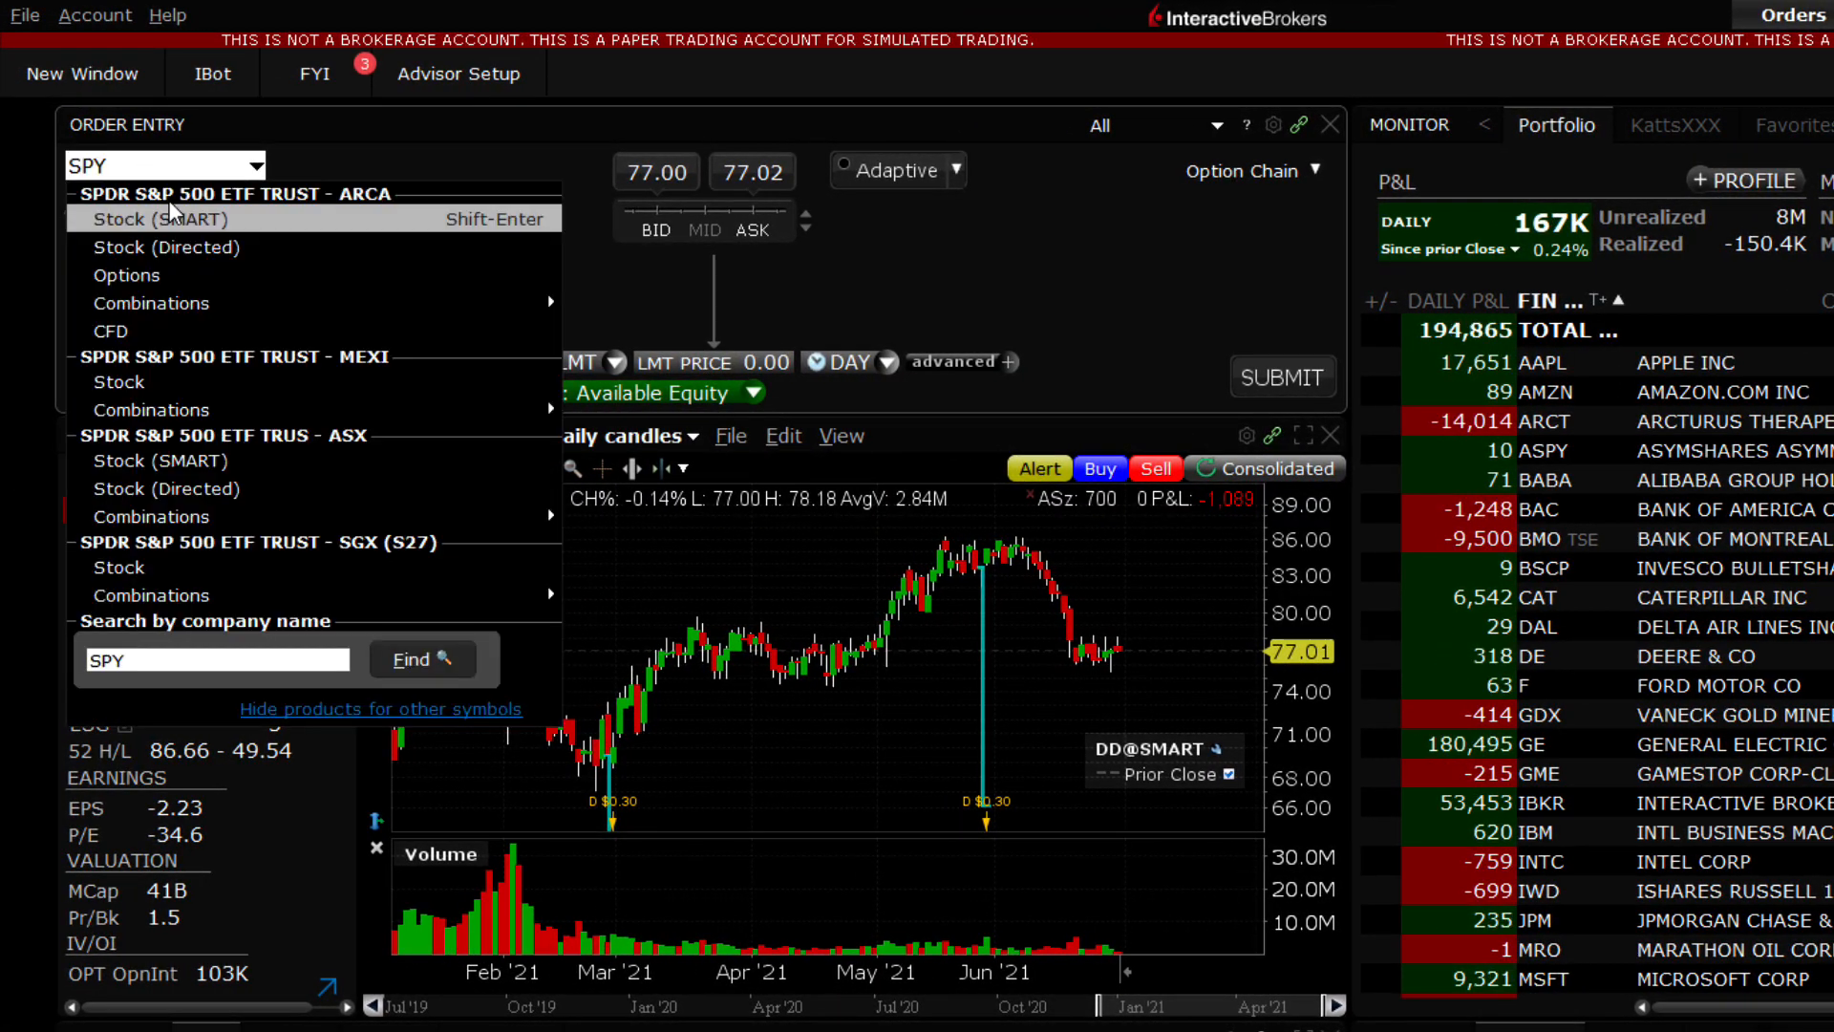
left_click(178, 224)
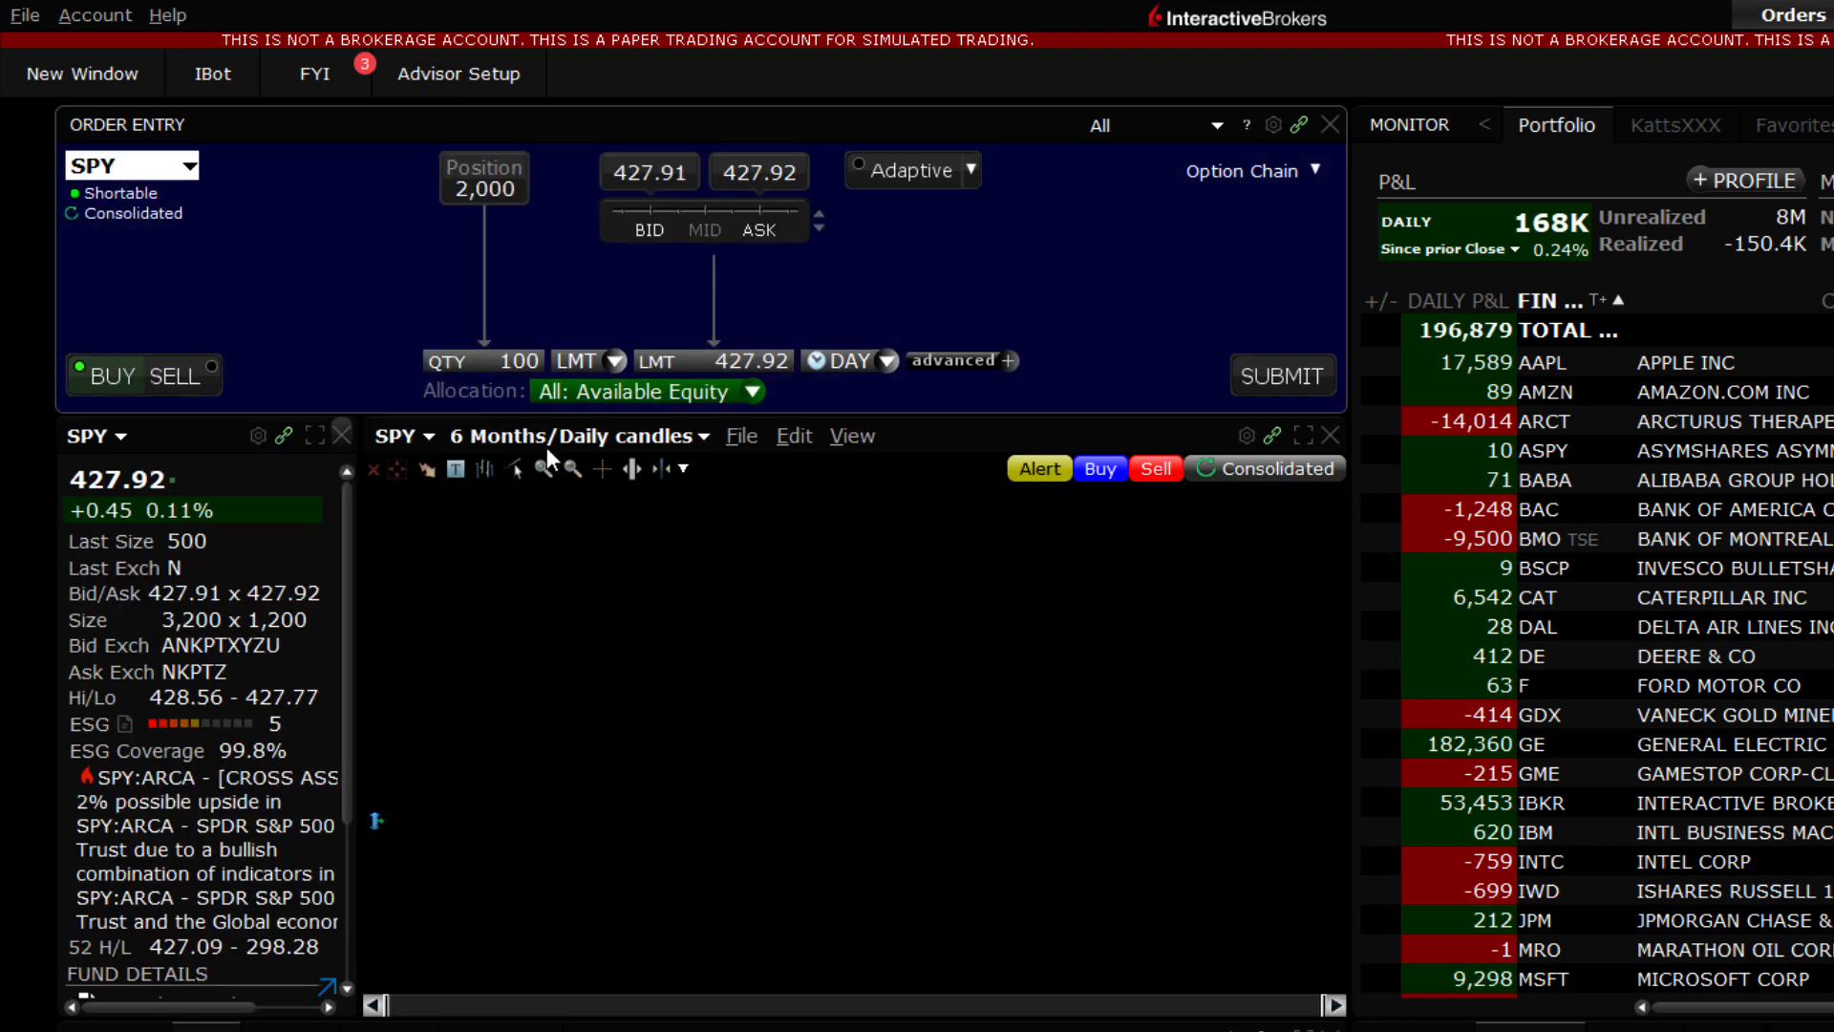
Allocate the SPY buy order to Group A and submit it as a market (MKT) order.
left_click(753, 392)
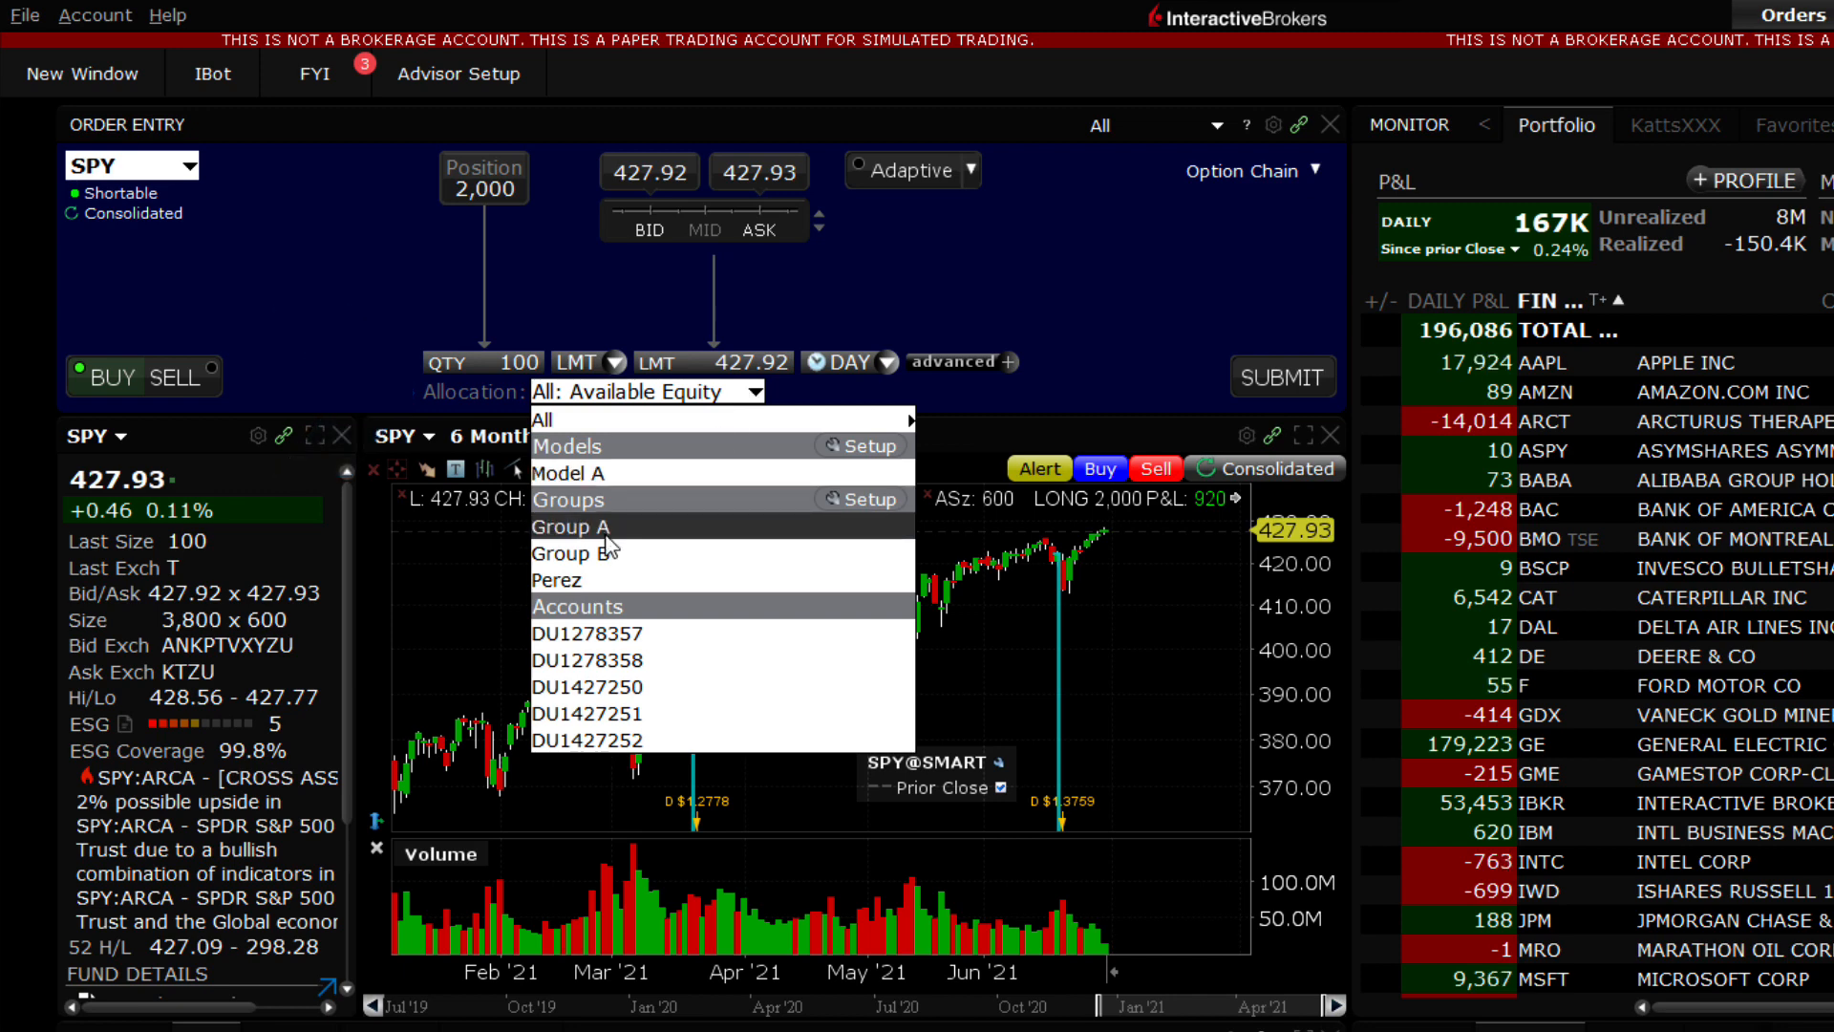
left_click(605, 531)
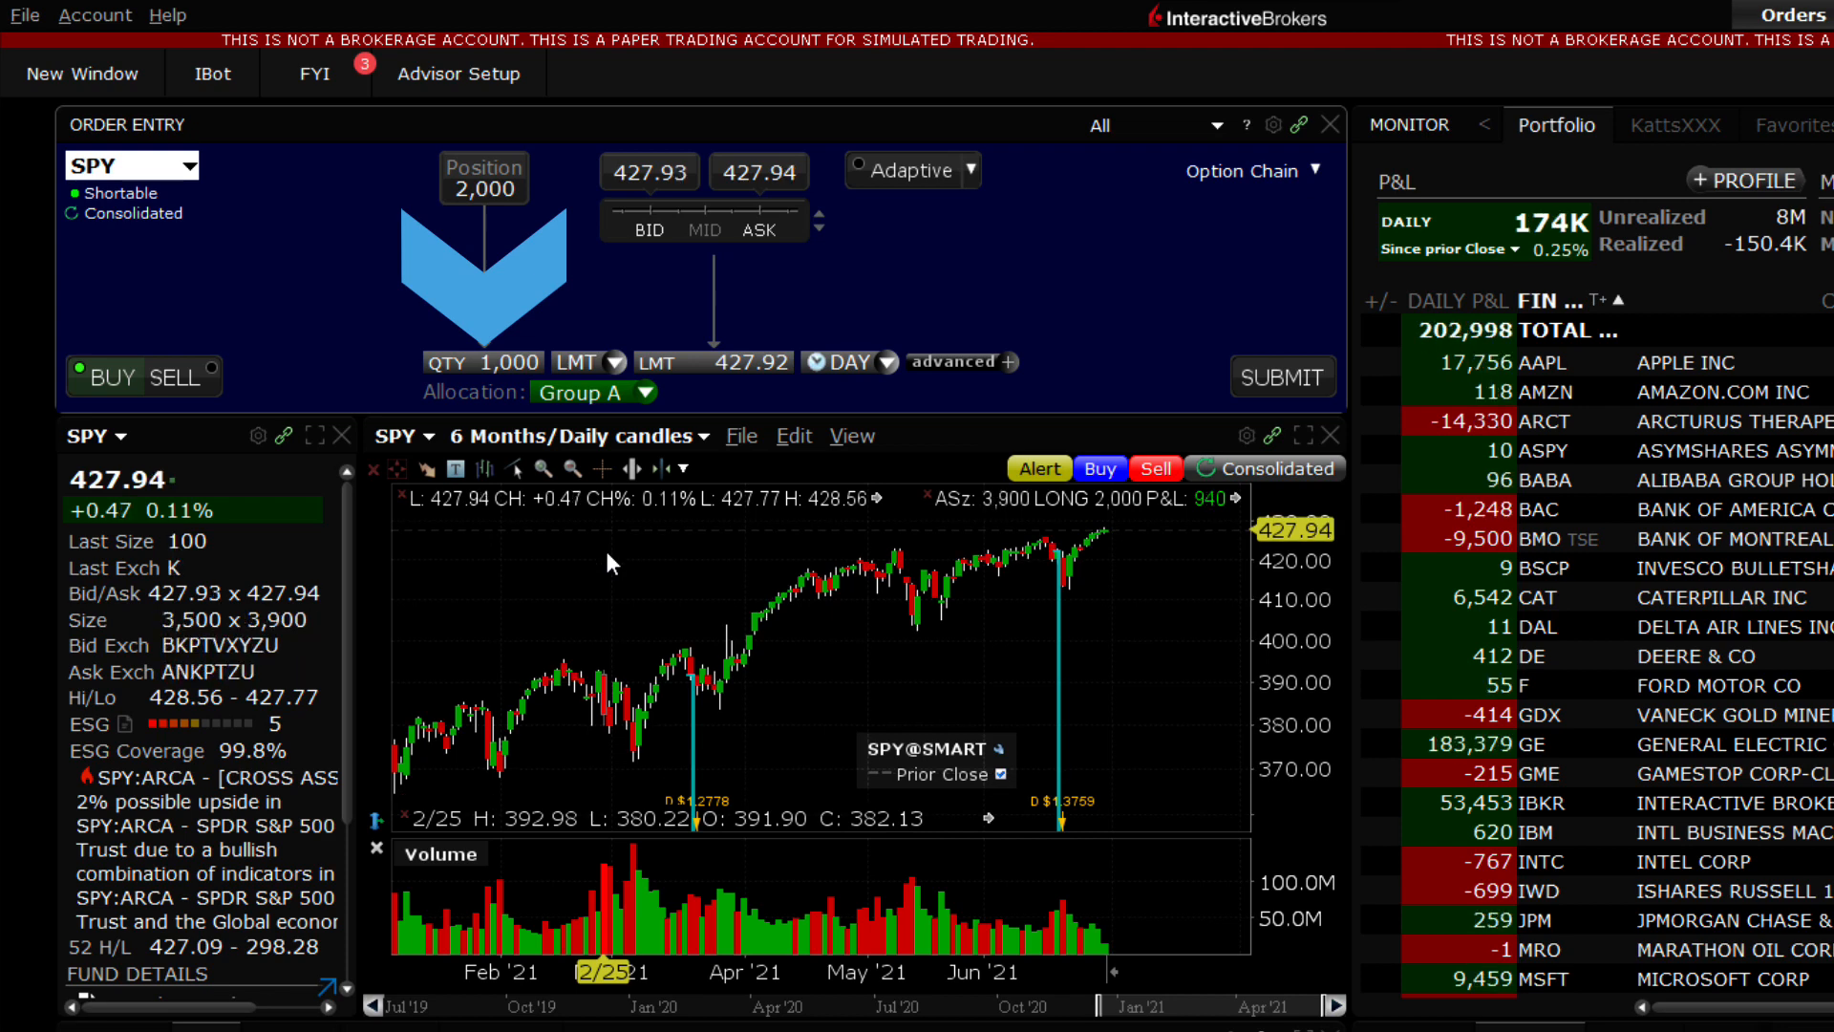
left_click(617, 359)
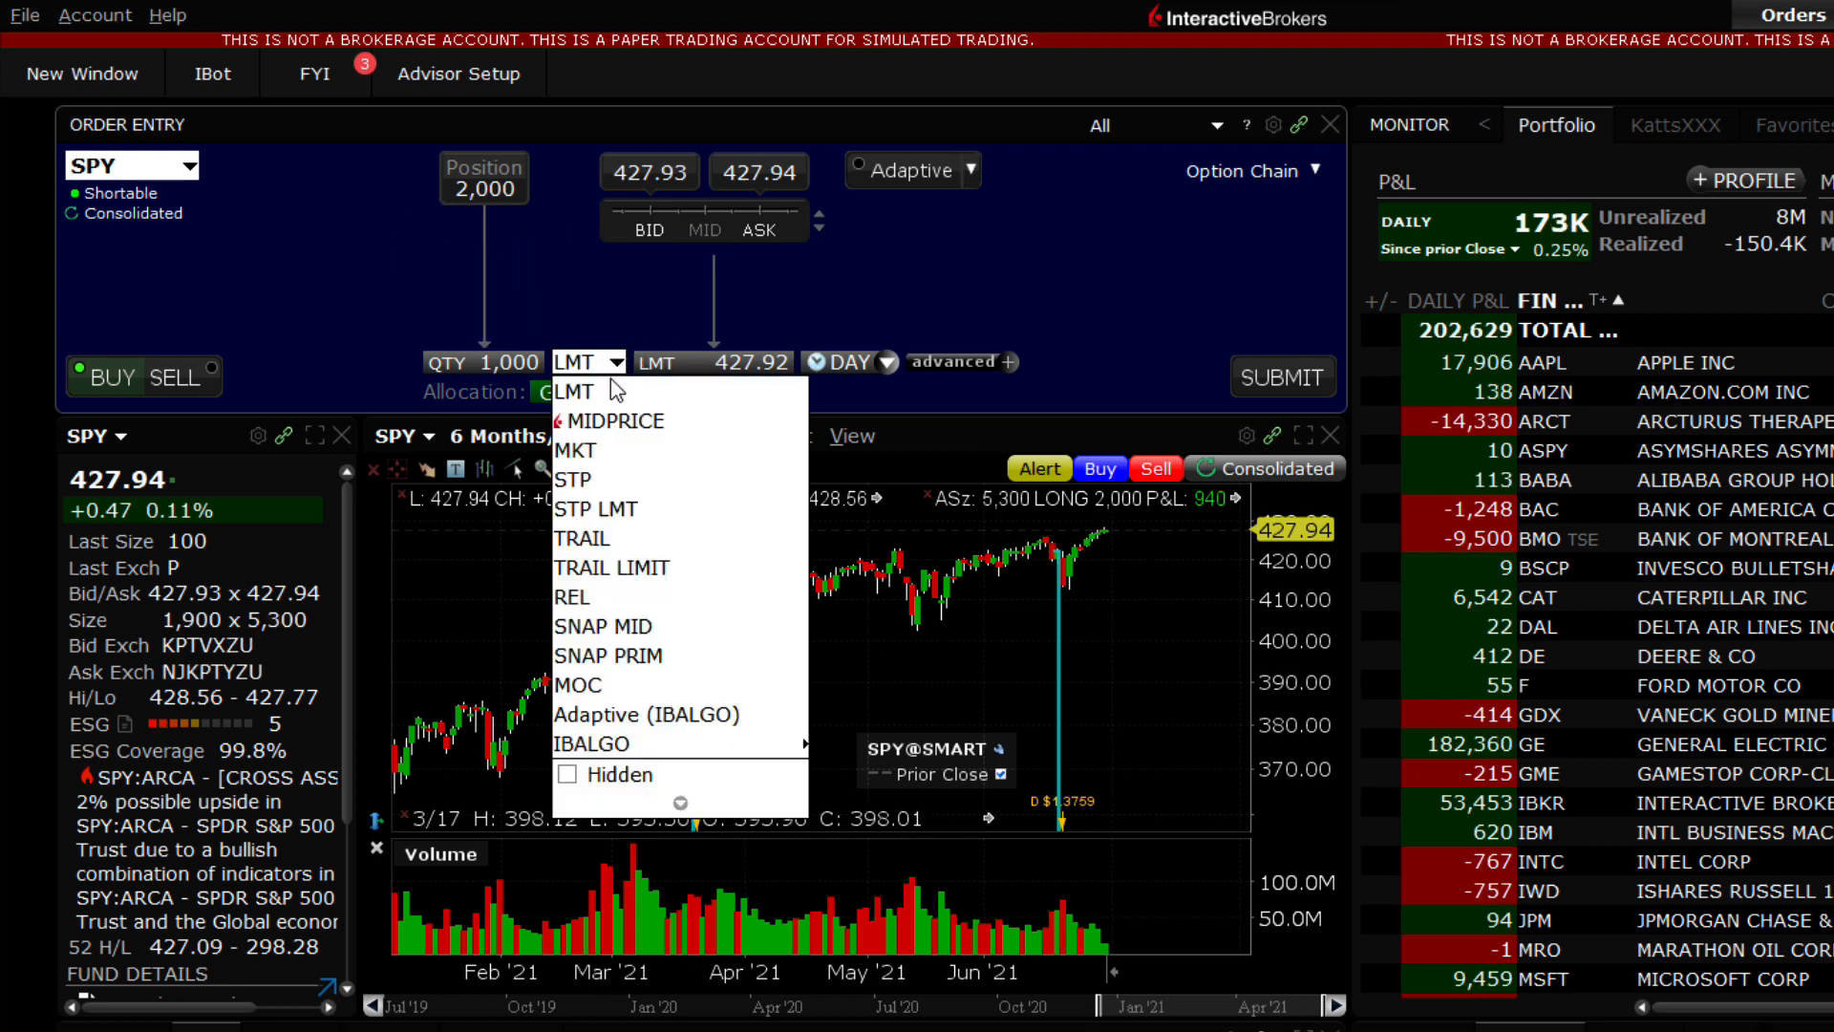
left_click(575, 450)
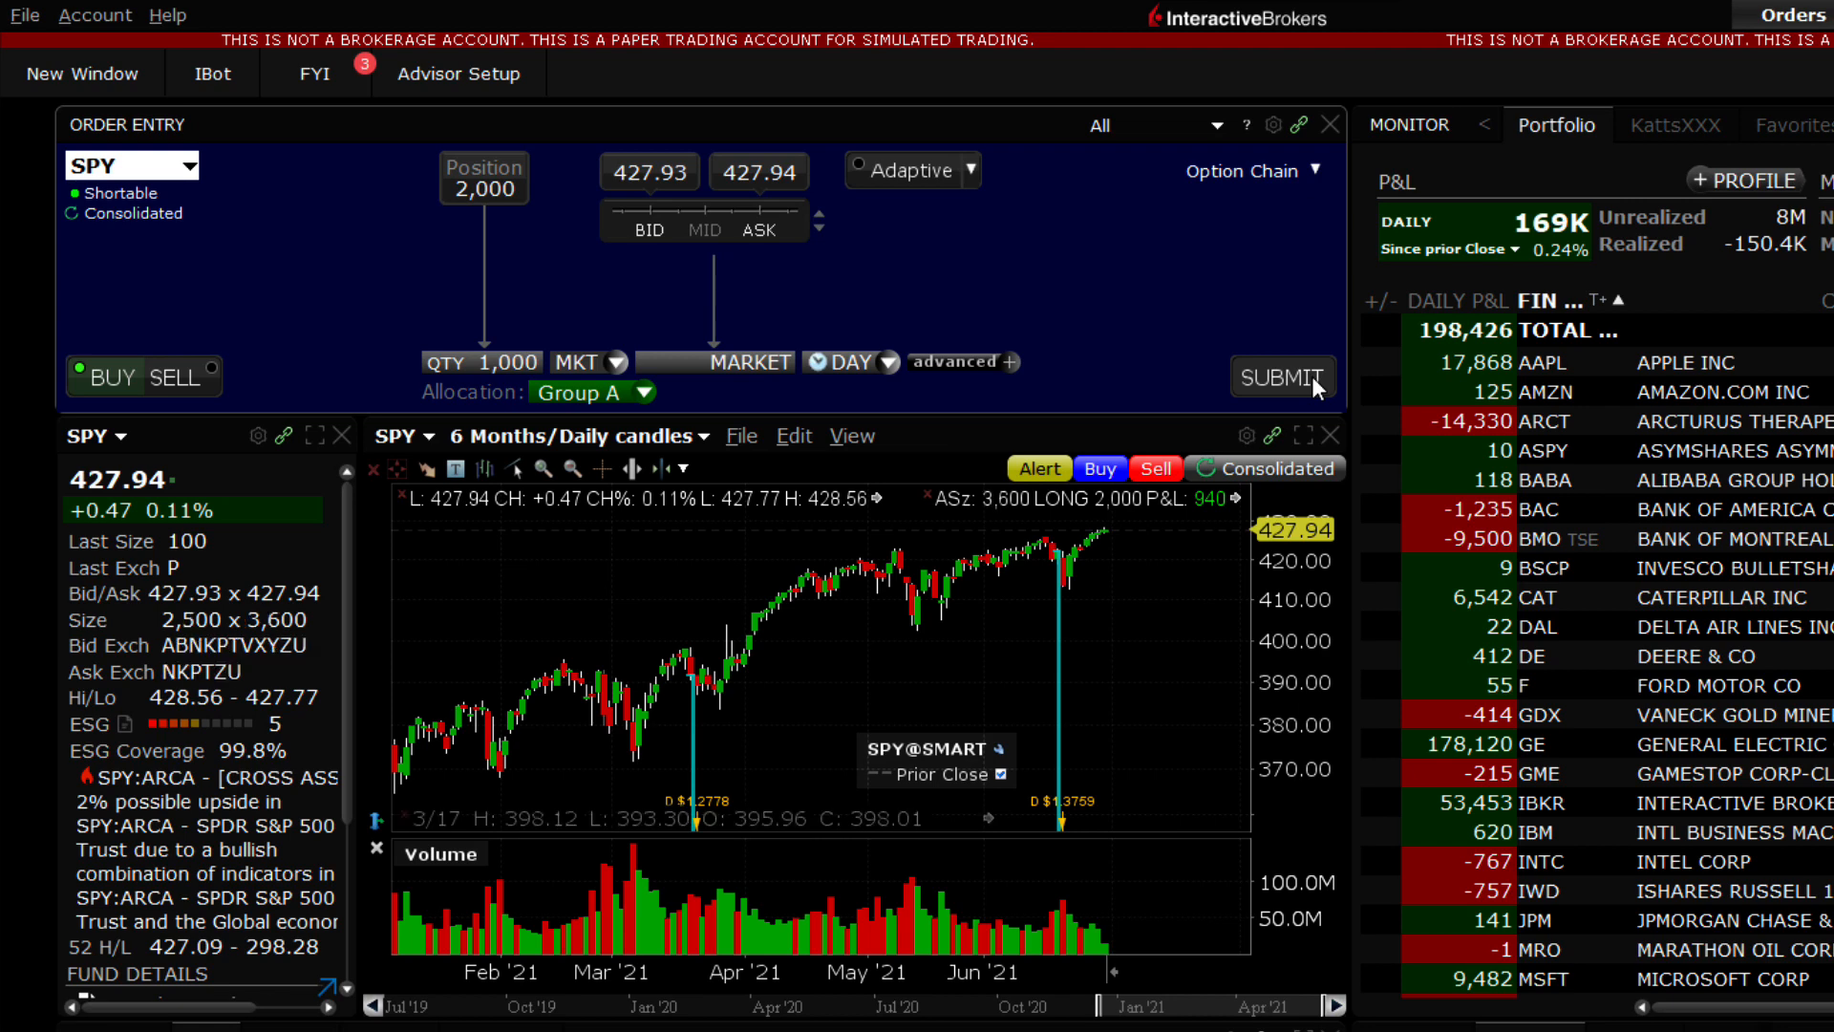
left_click(1311, 375)
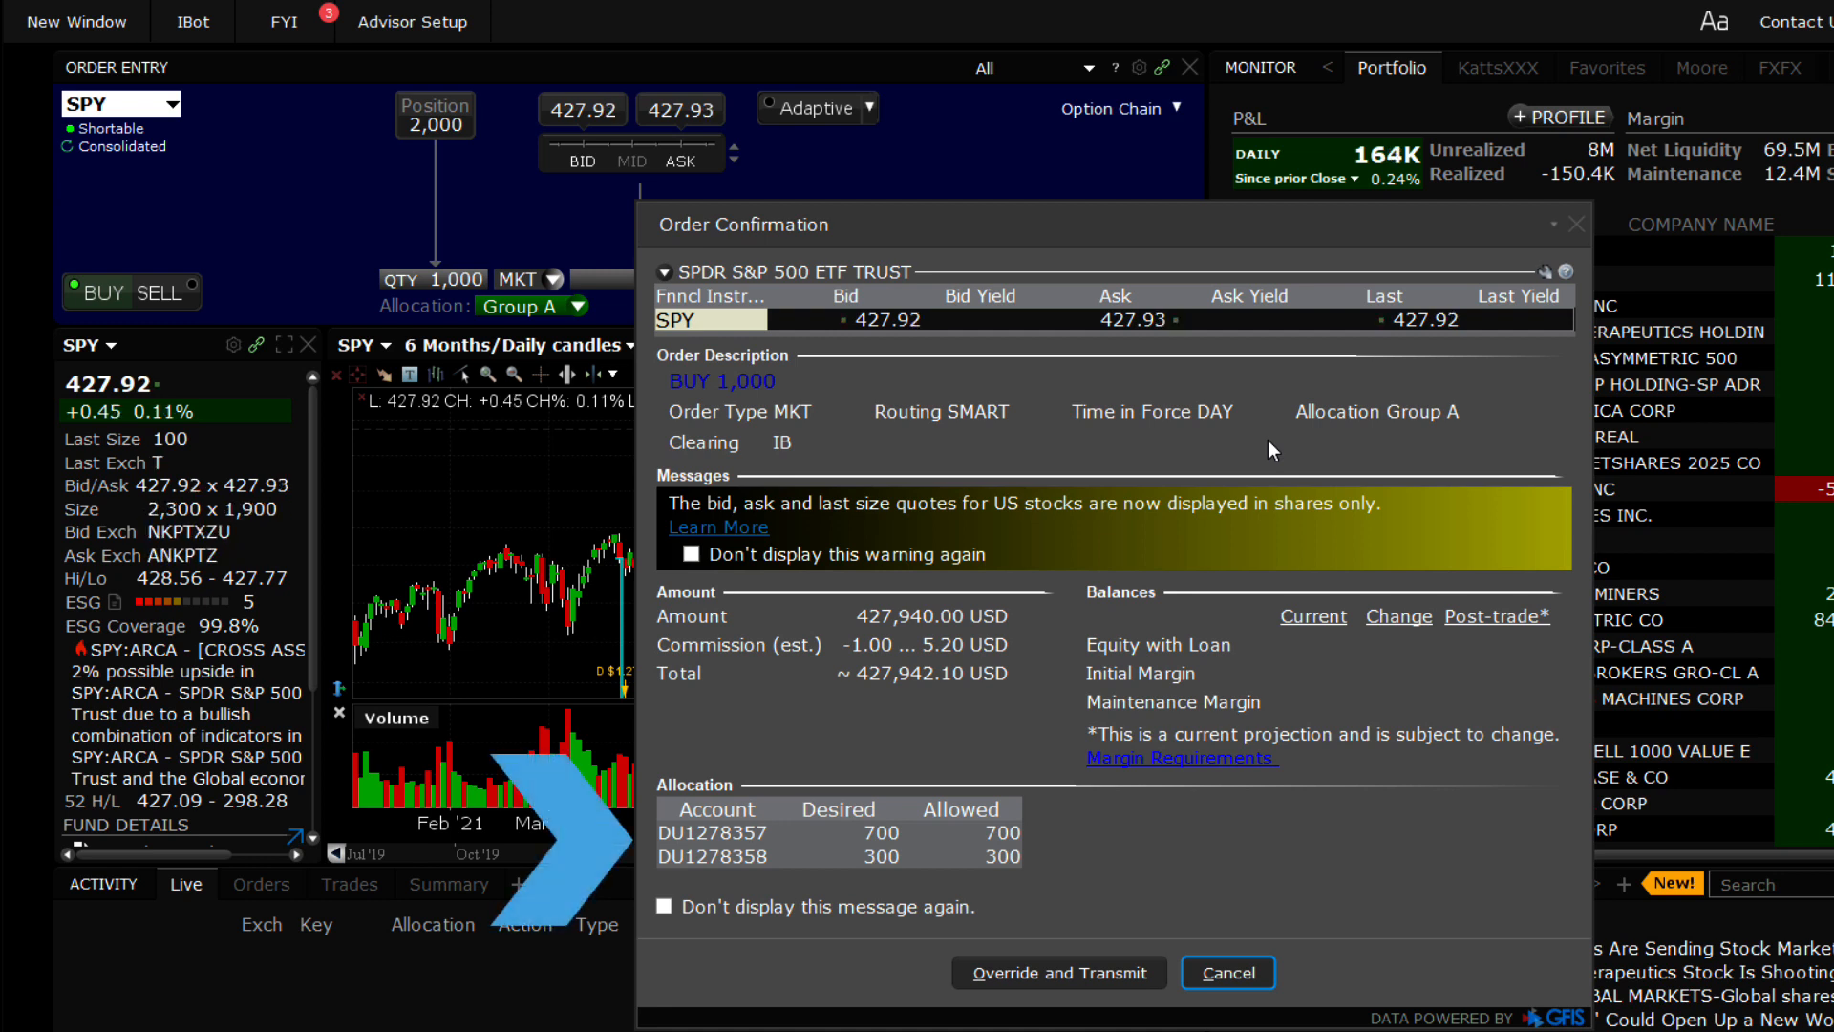
Cancel the SPY order confirmation and start a buy order for Intel (INTC) from the portfolio.
left_click(1266, 967)
left_click(1503, 718)
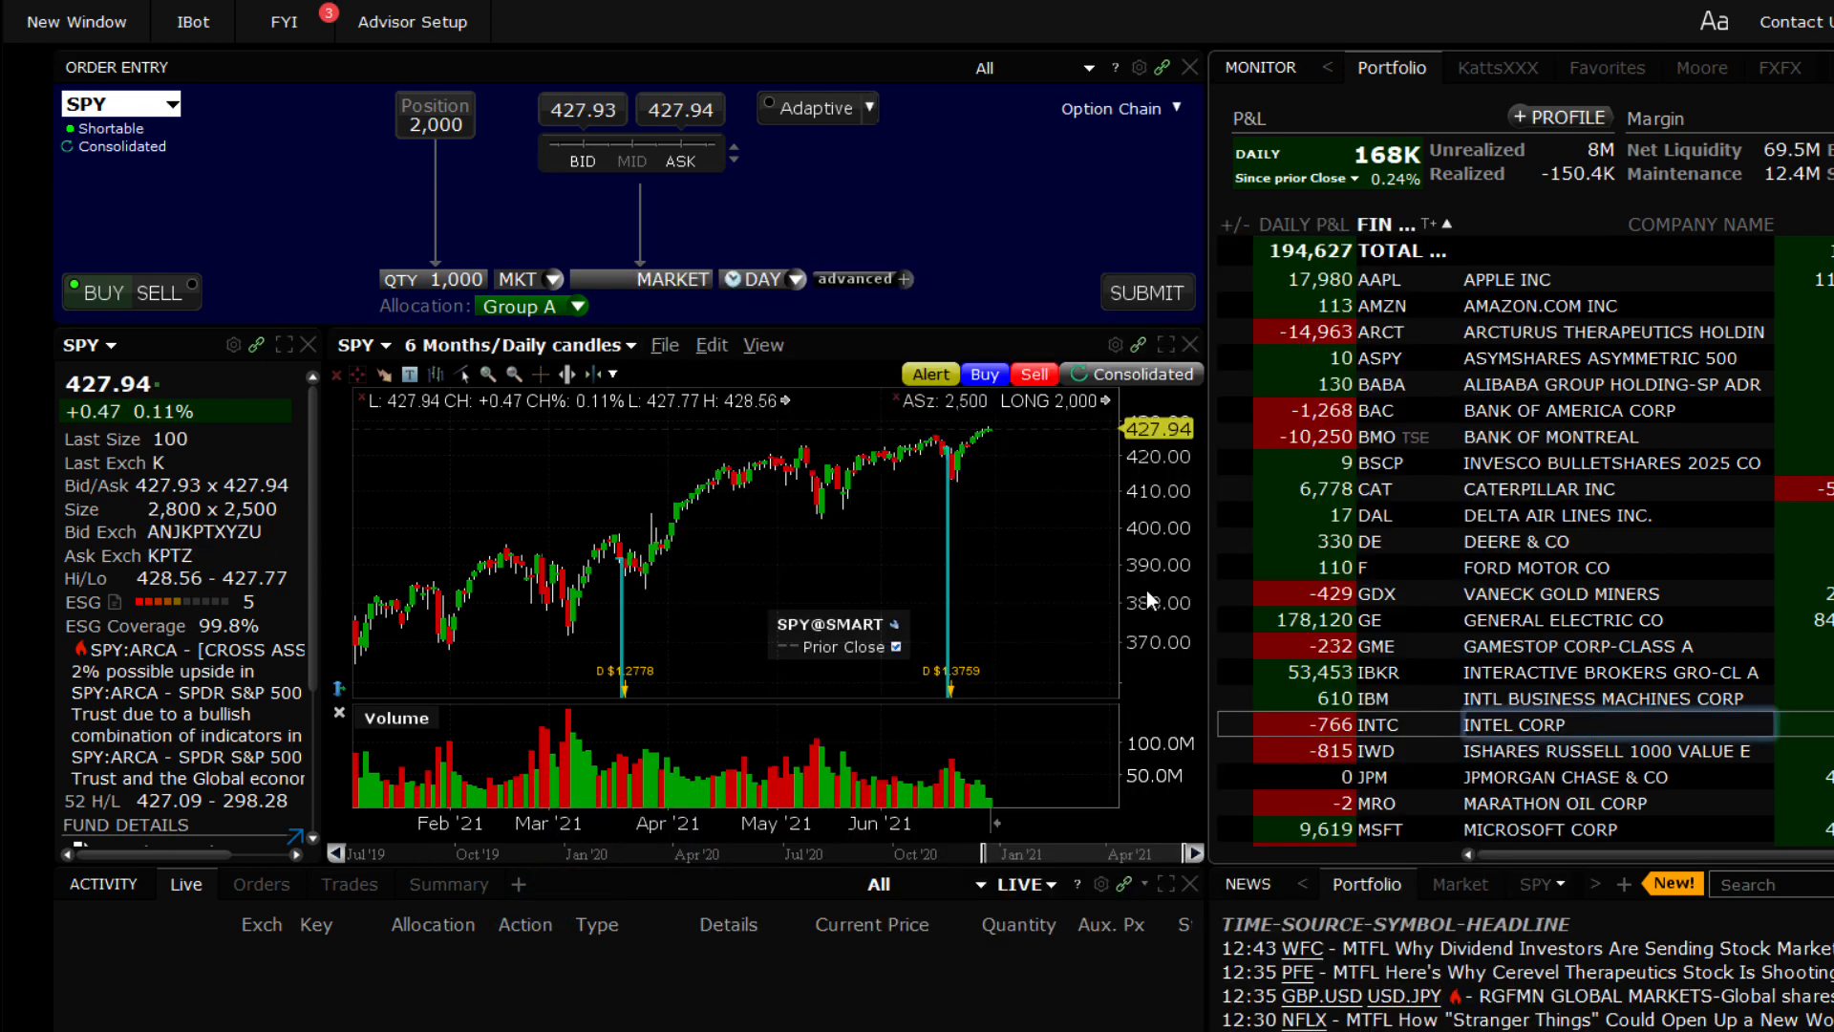
left_click(113, 297)
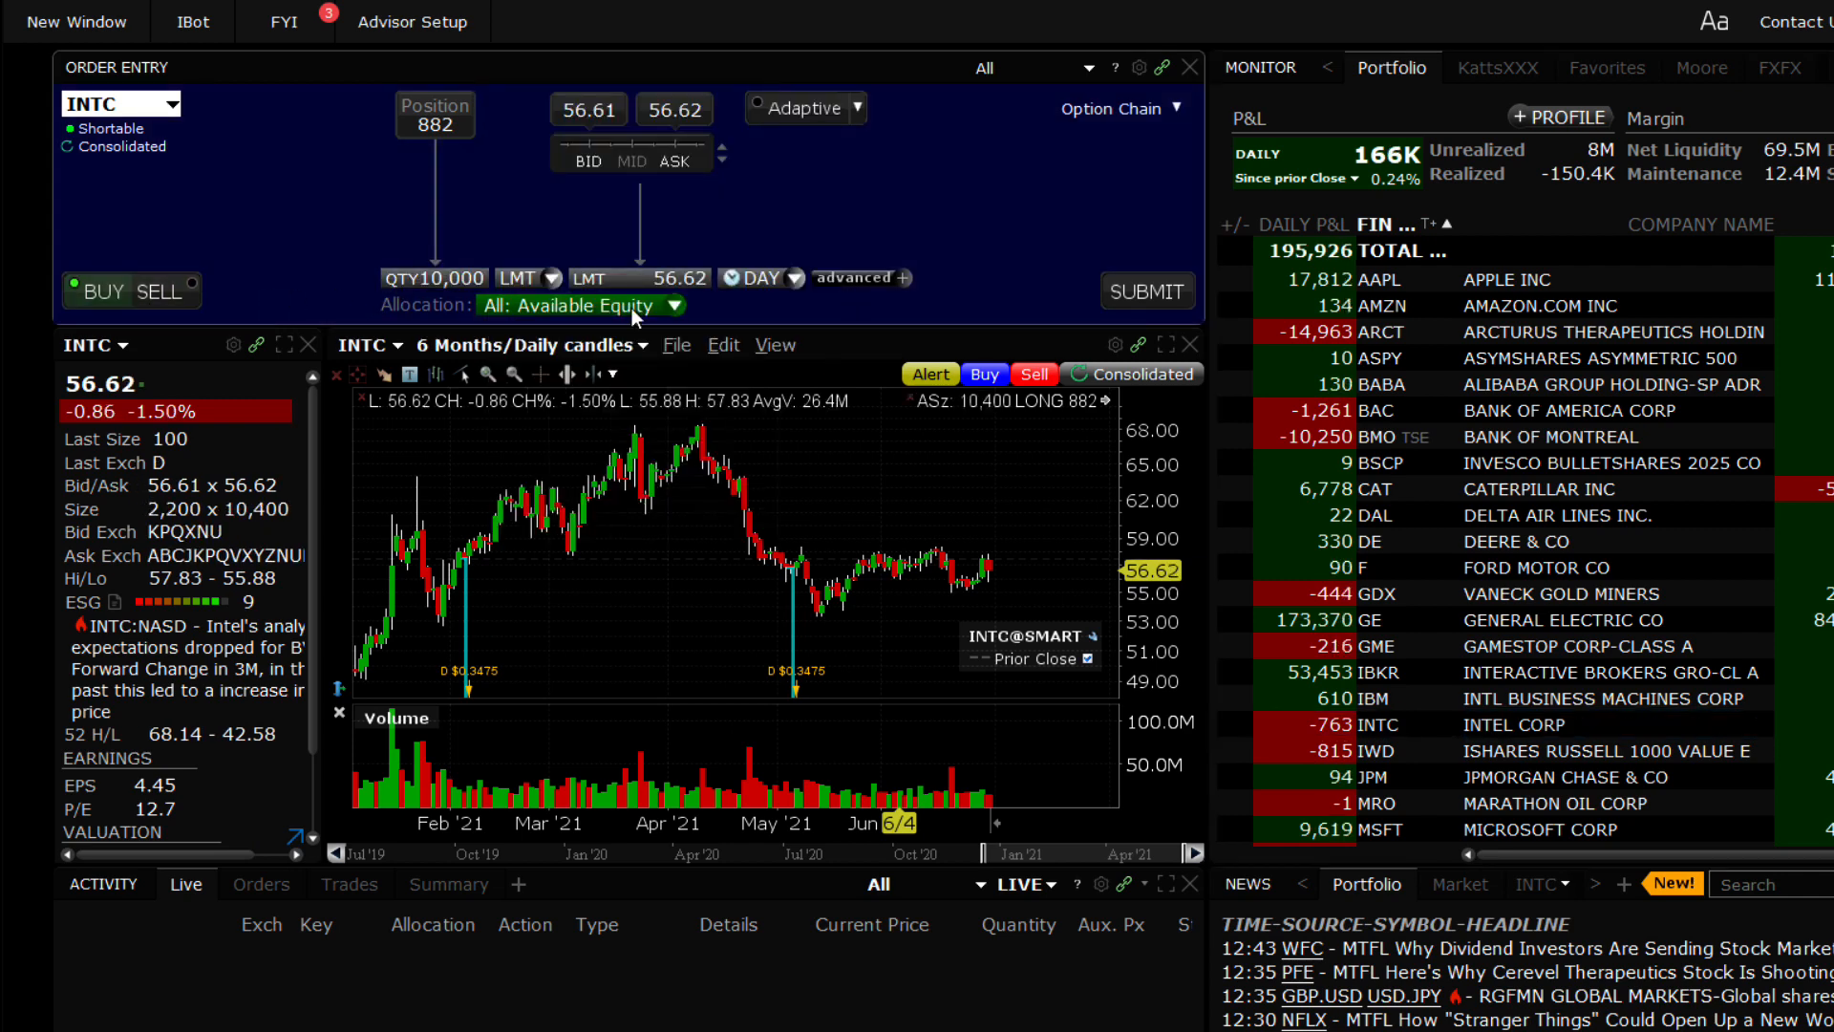
Allocate the INTC buy order to Group B and review its order confirmation, cancelling it without transmitting.
left_click(632, 306)
left_click(604, 445)
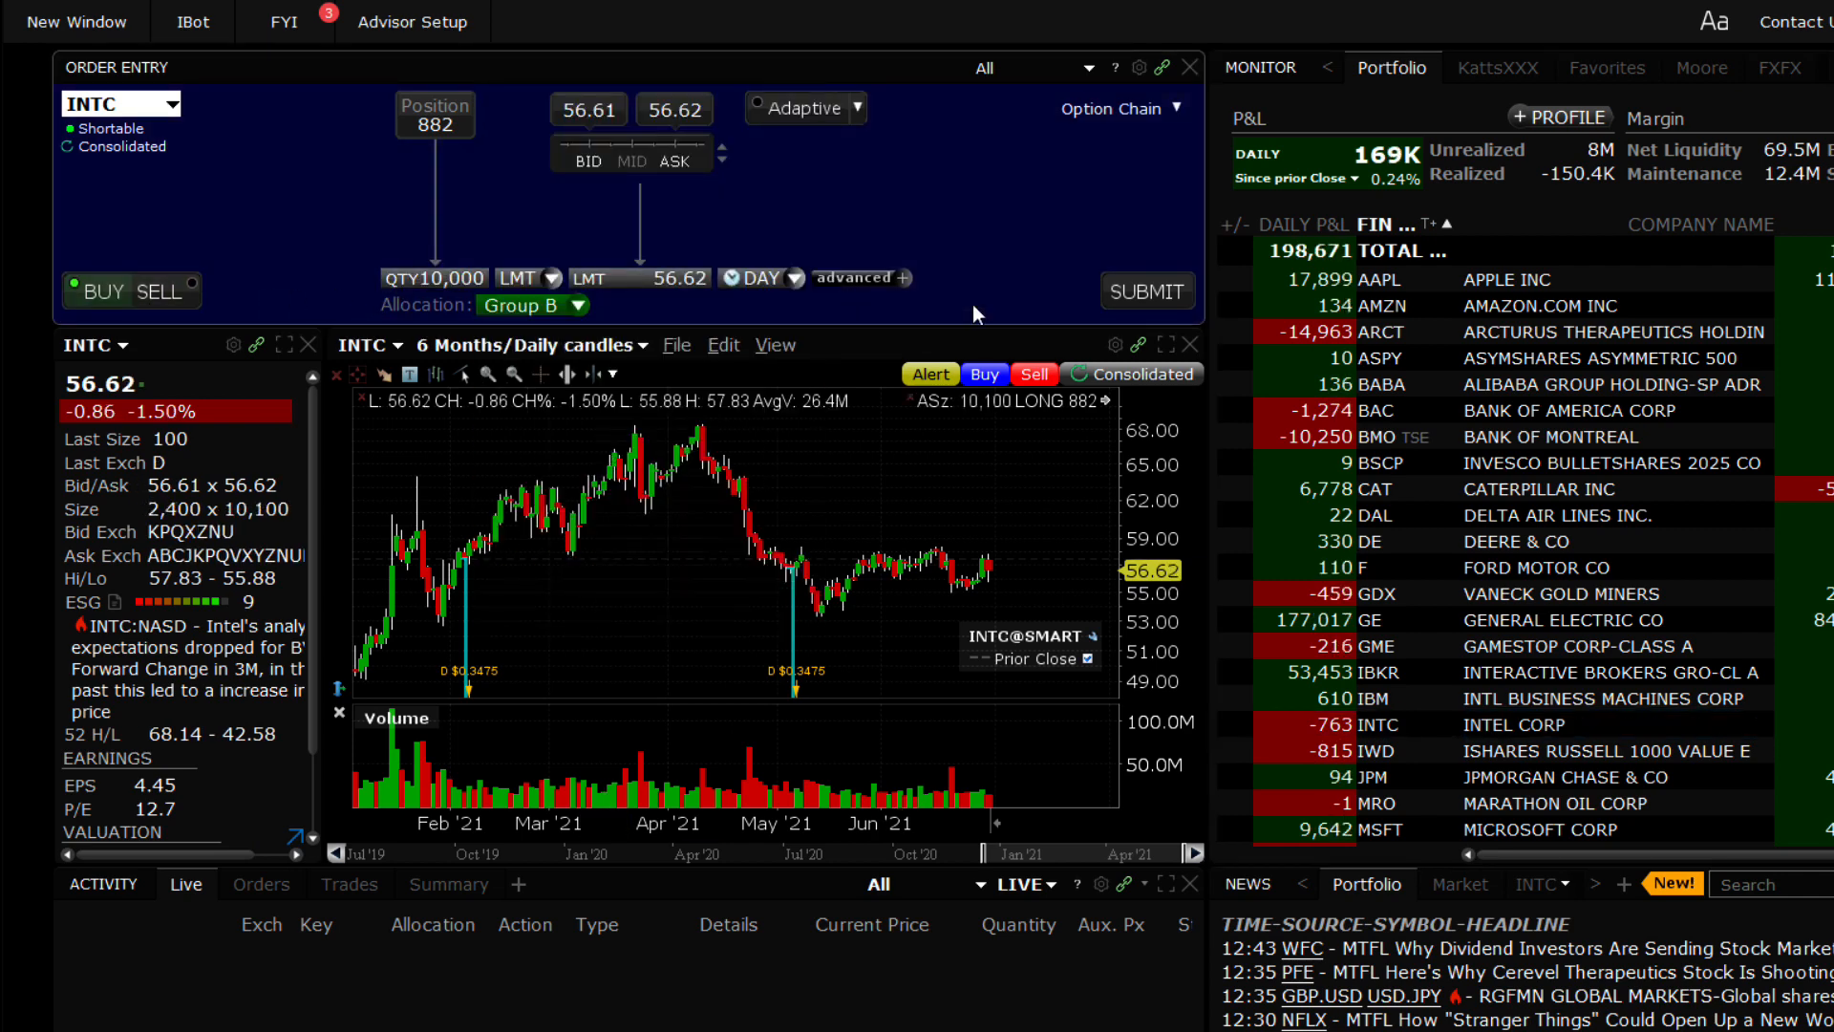
left_click(1139, 283)
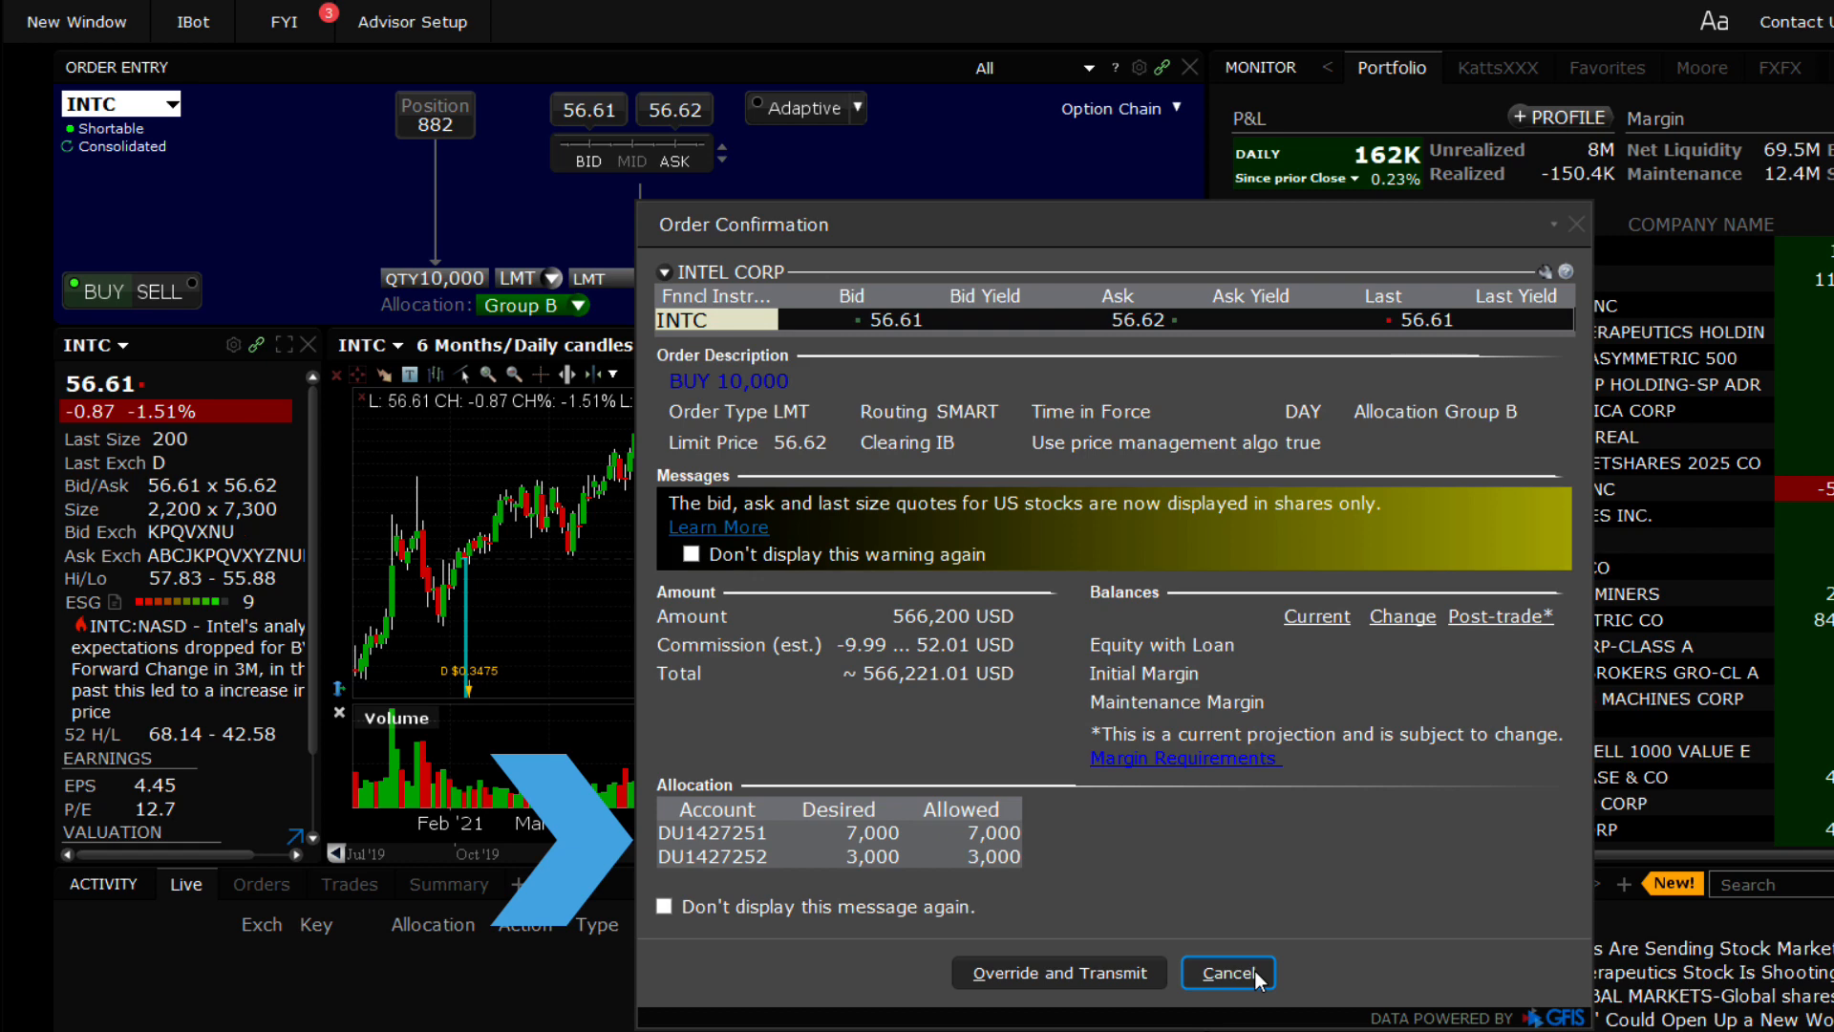
left_click(1228, 971)
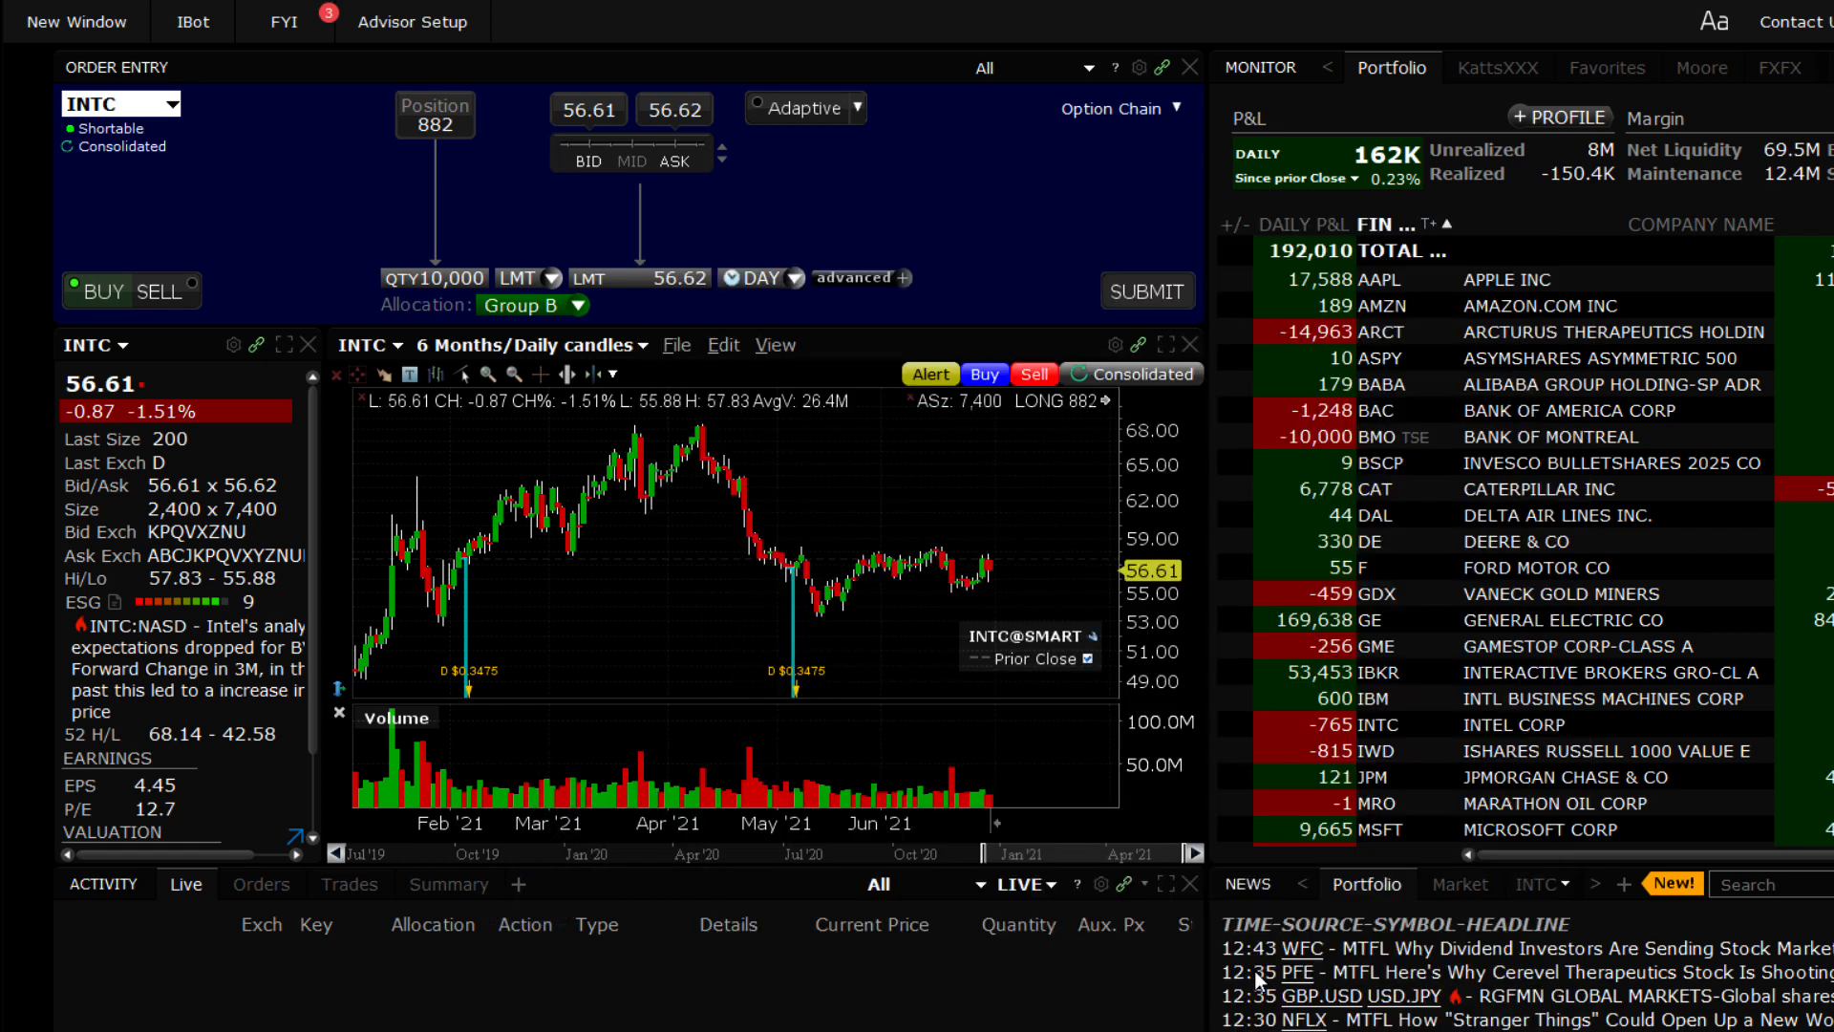
Open Advisor Setup and switch to managing the models.
left_click(428, 29)
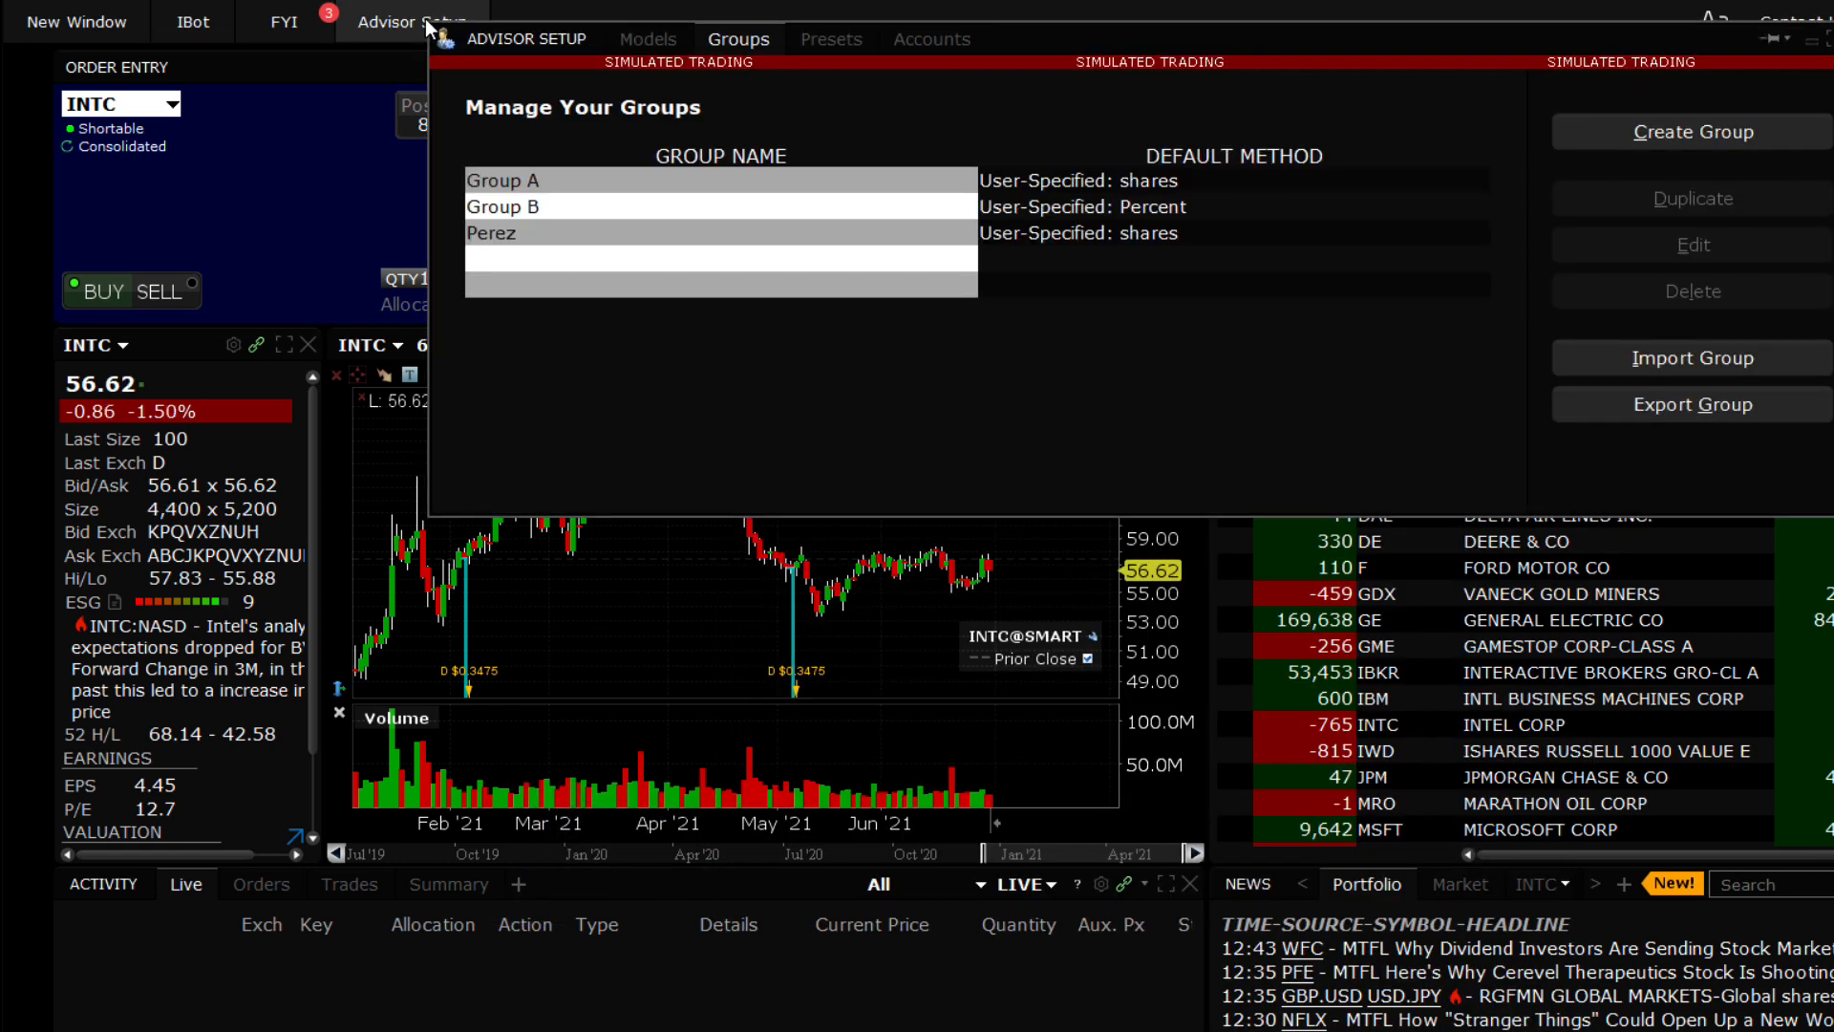
left_click(657, 37)
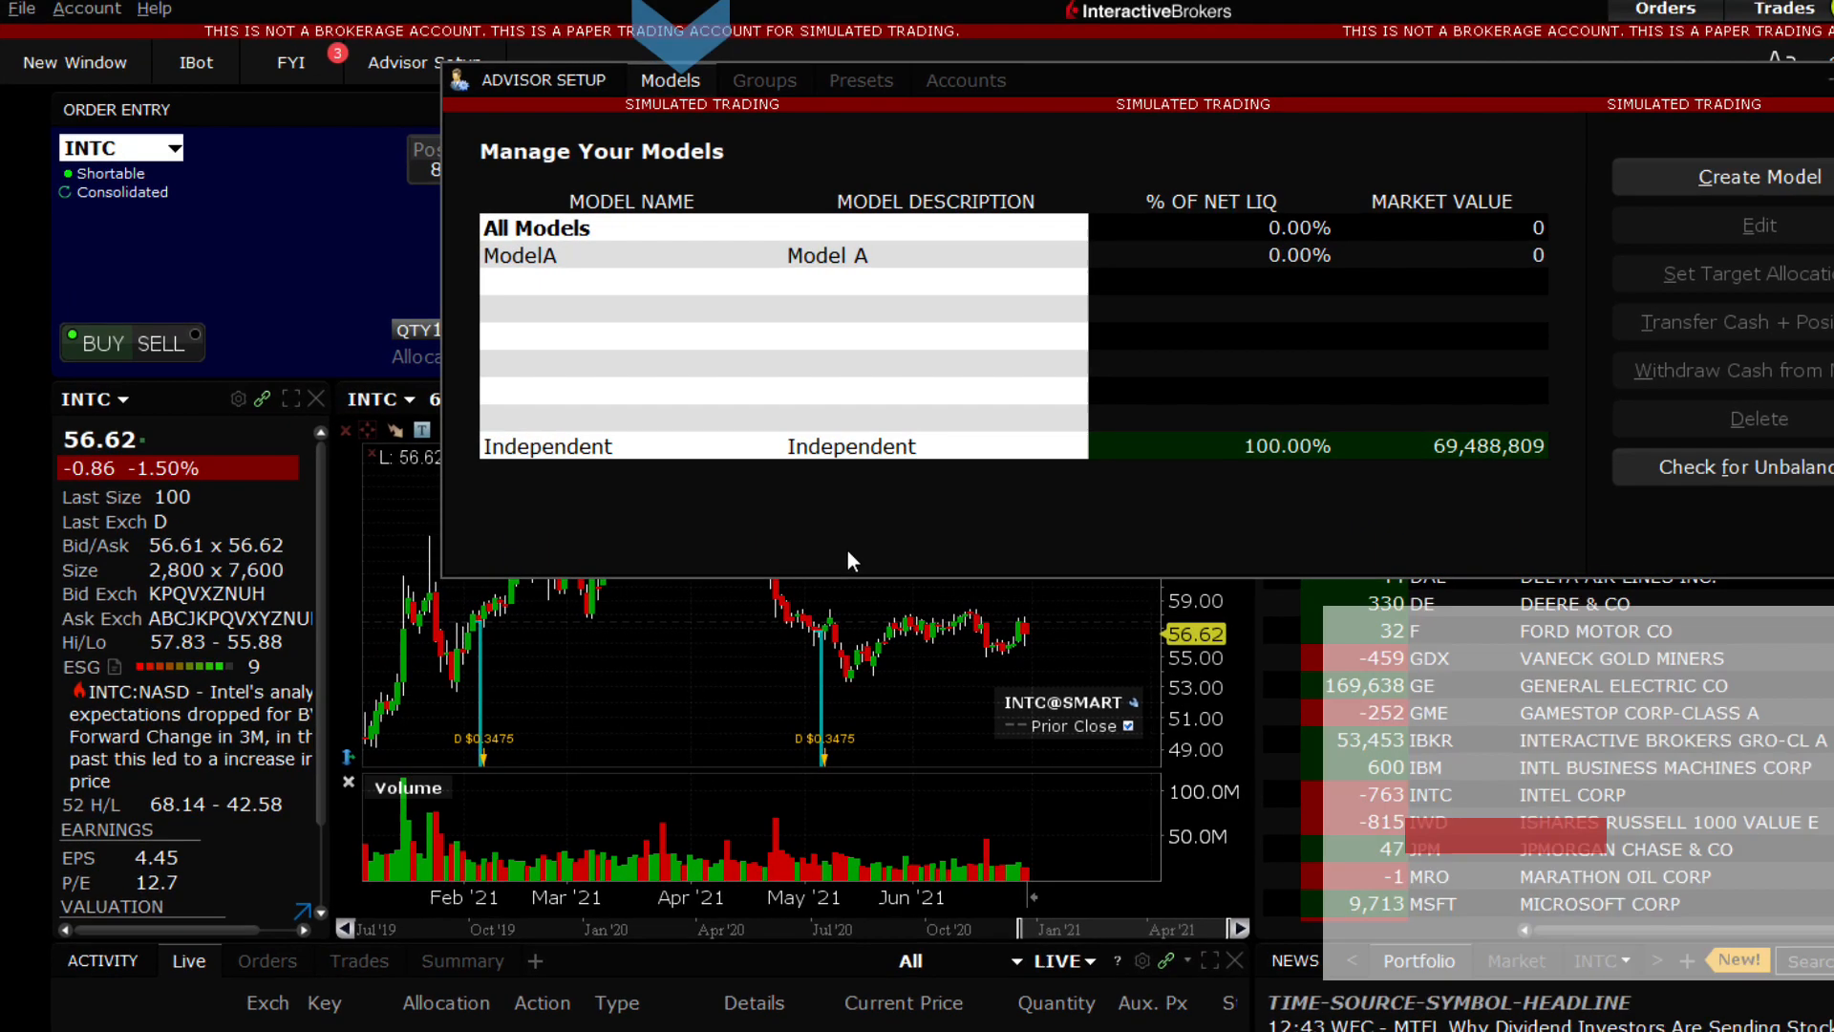